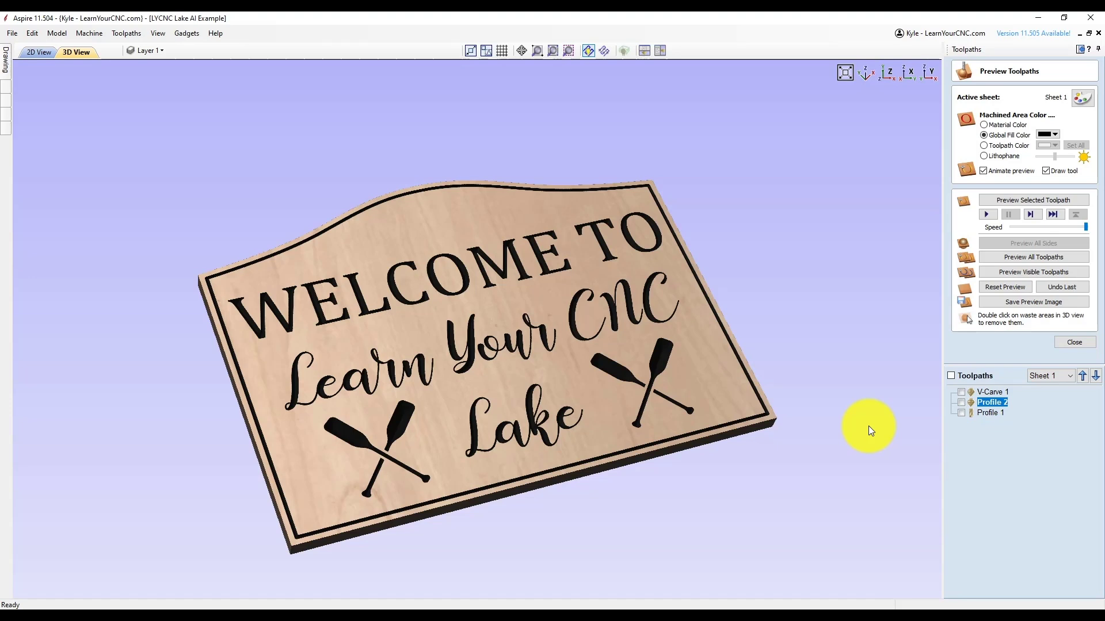
- Switch to Photoshop and compare the generated variations of the lake with mountain range backdrop and of the bird sitting on the sign
mouse_move(711, 269)
left_mouse_down()
mouse_move(382, 372)
mouse_move(368, 274)
mouse_move(591, 275)
mouse_move(855, 350)
mouse_move(639, 247)
mouse_move(492, 461)
left_mouse_up()
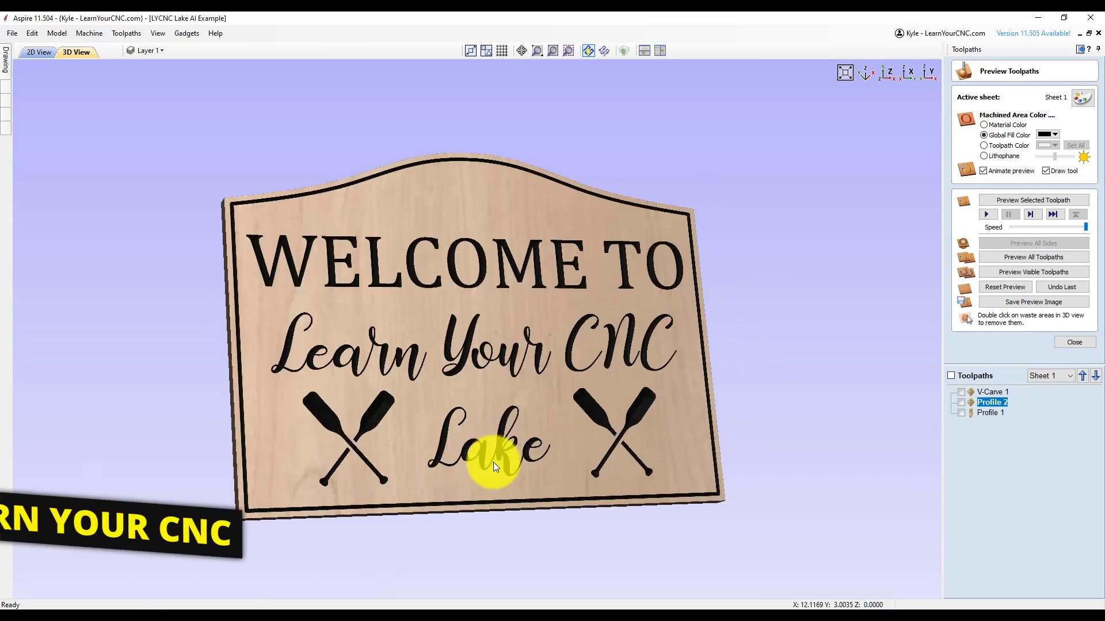
left_click(874, 603)
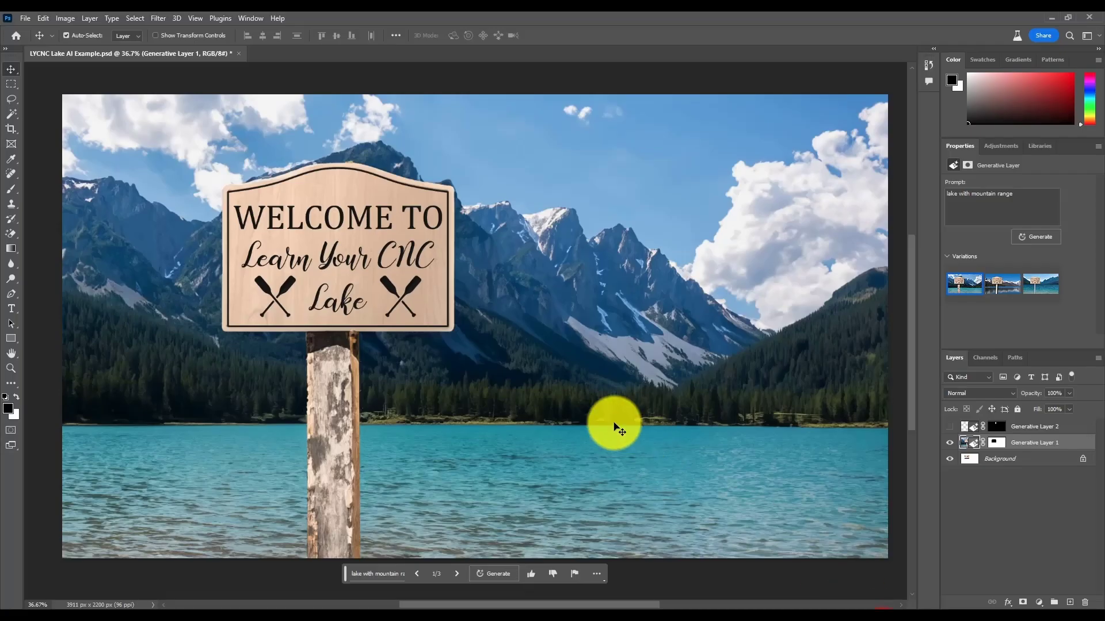
left_click(457, 572)
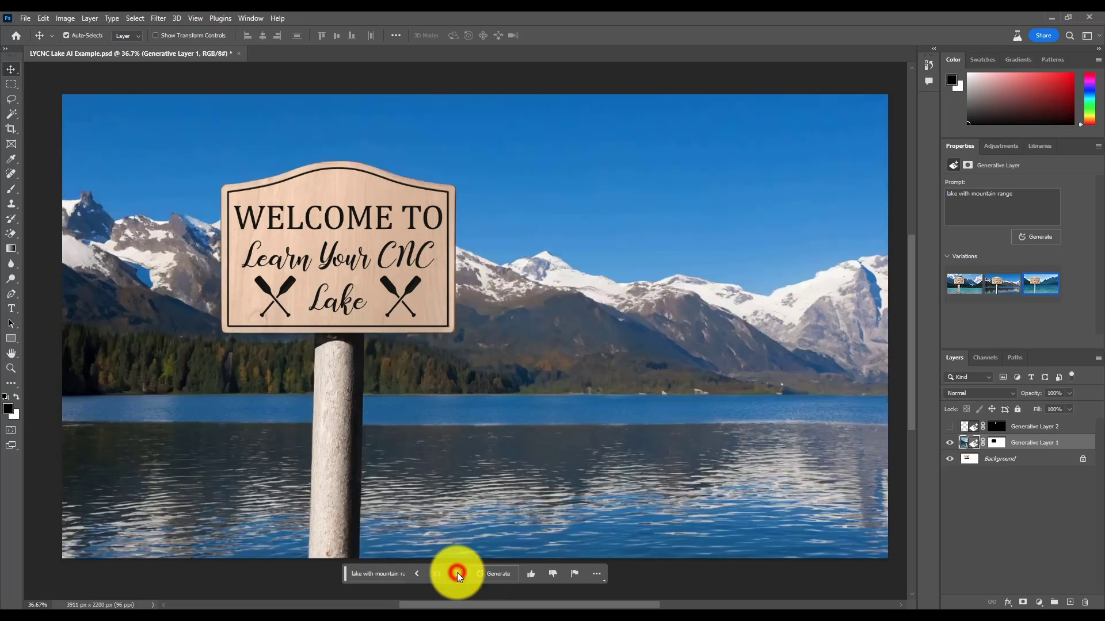
left_click(457, 572)
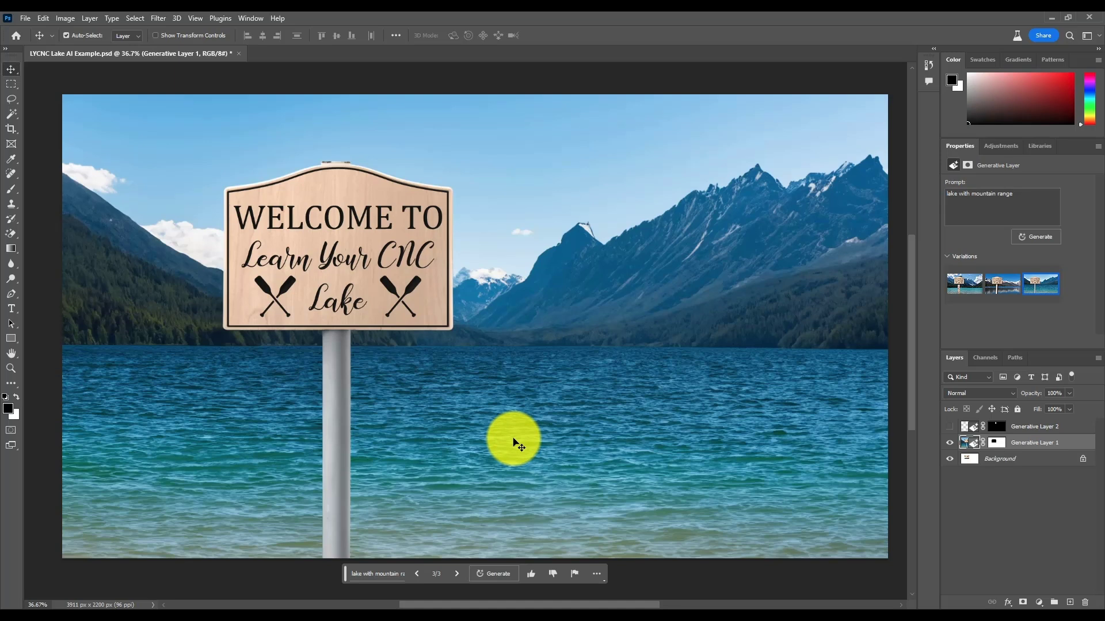
left_click(414, 572)
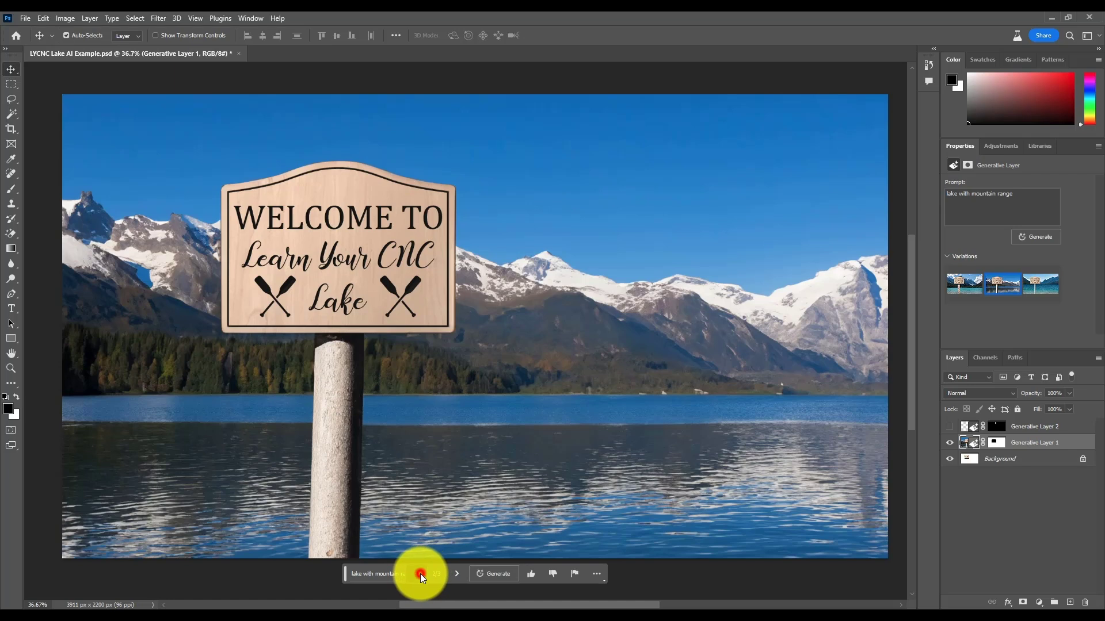
left_click(419, 574)
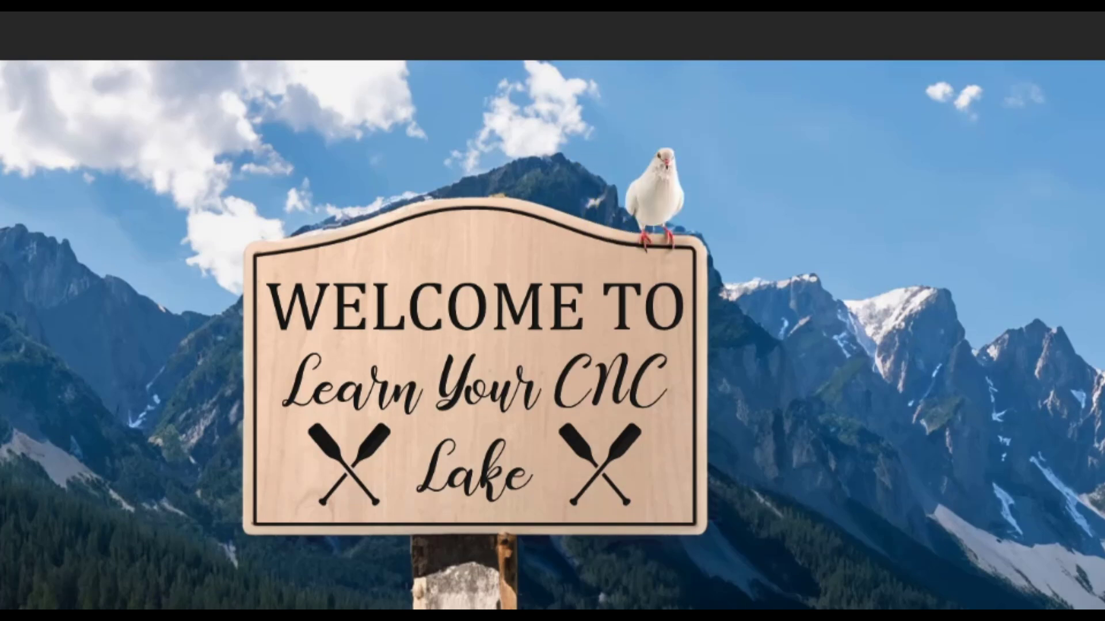
left_click(627, 299)
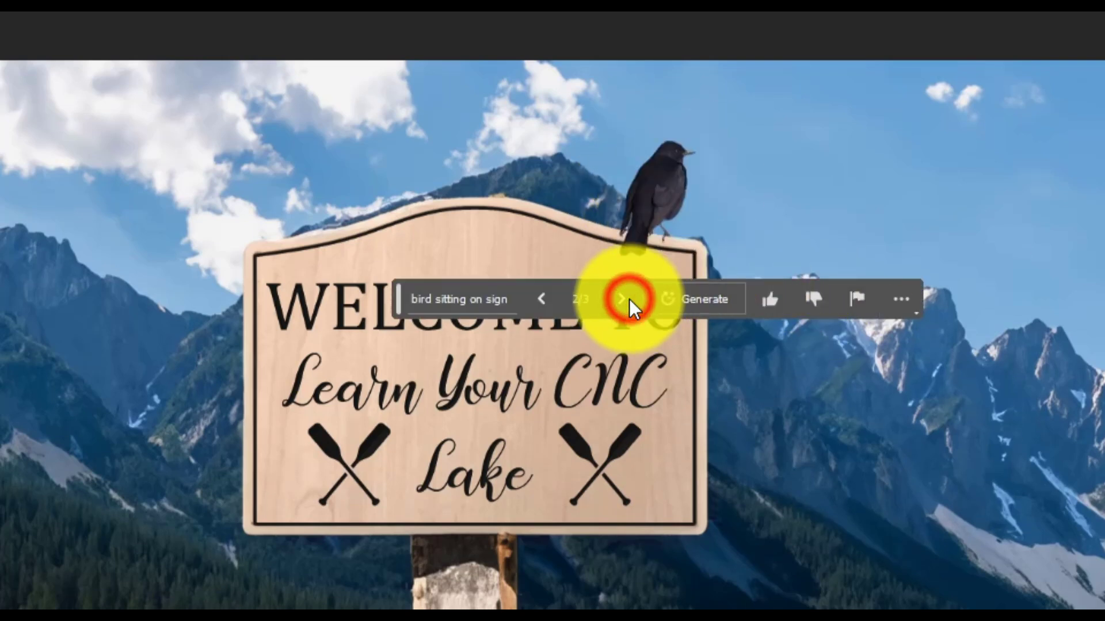
left_click(622, 299)
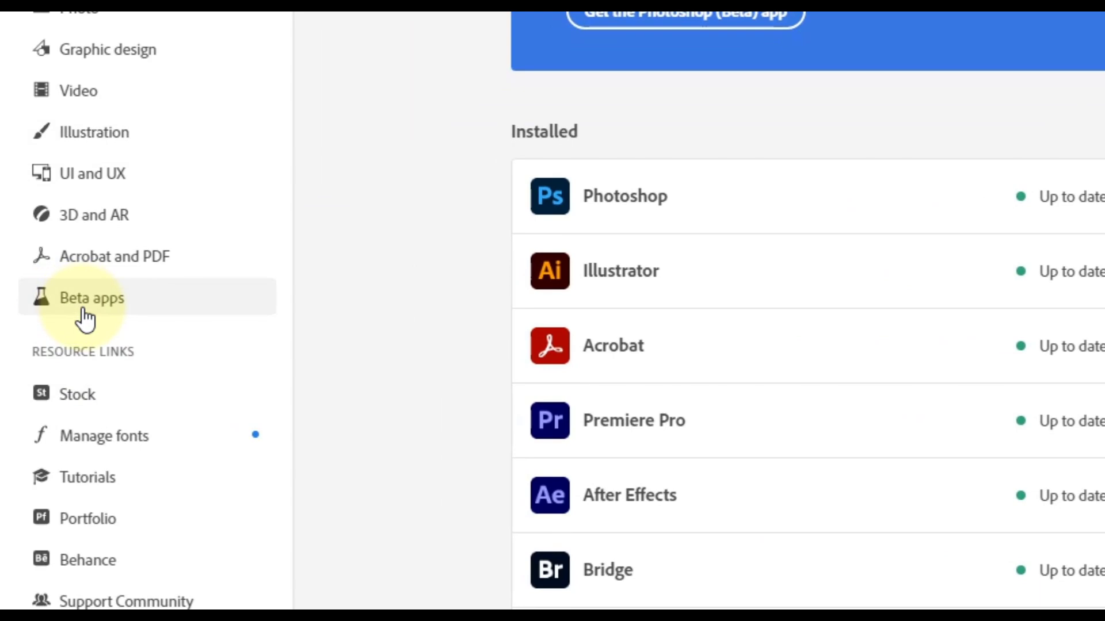
- Show the Beta apps category in Adobe Creative Cloud
left_click(84, 311)
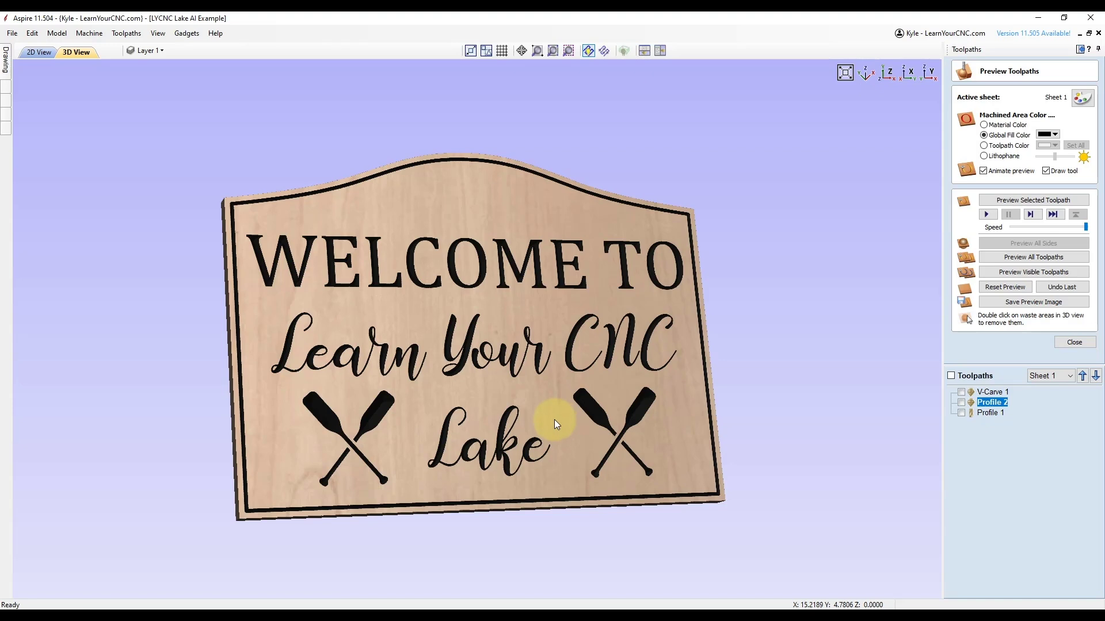
- Switch to Aspire and inspect the sign's 3D preview and the Preview Simulation Quality option for toolpaths
left_click_drag(713, 300, 678, 305)
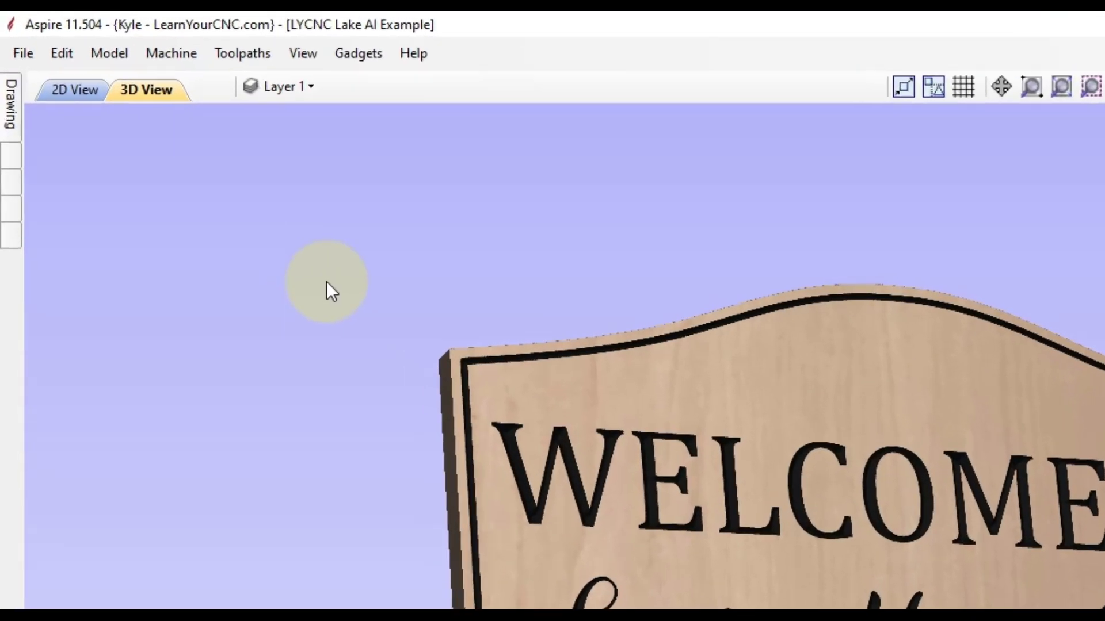
left_click(251, 51)
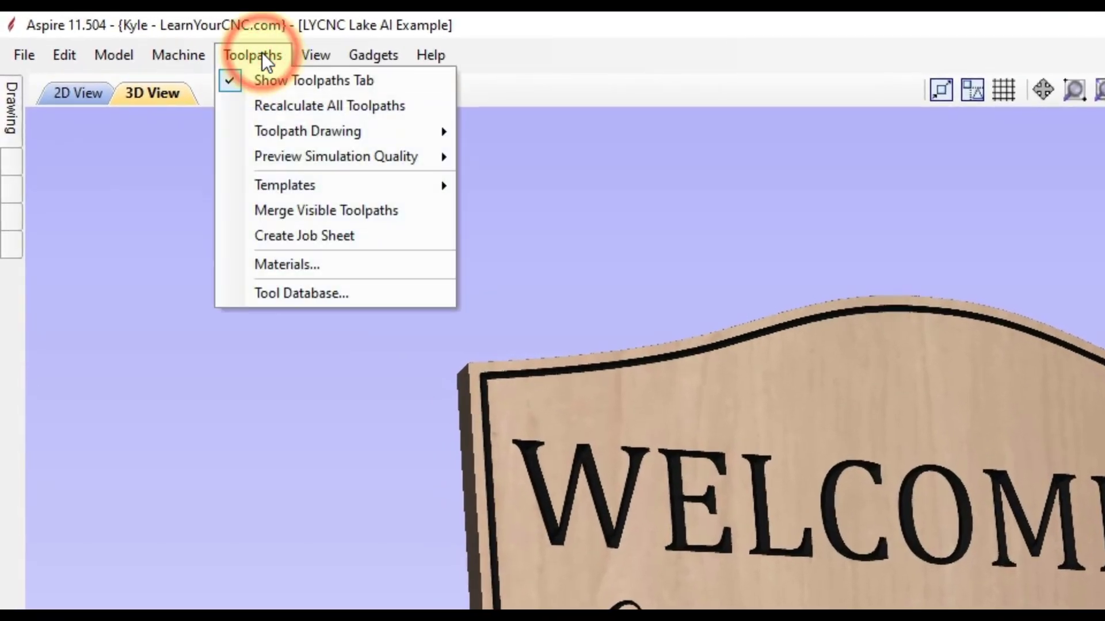
mouse_move(274, 157)
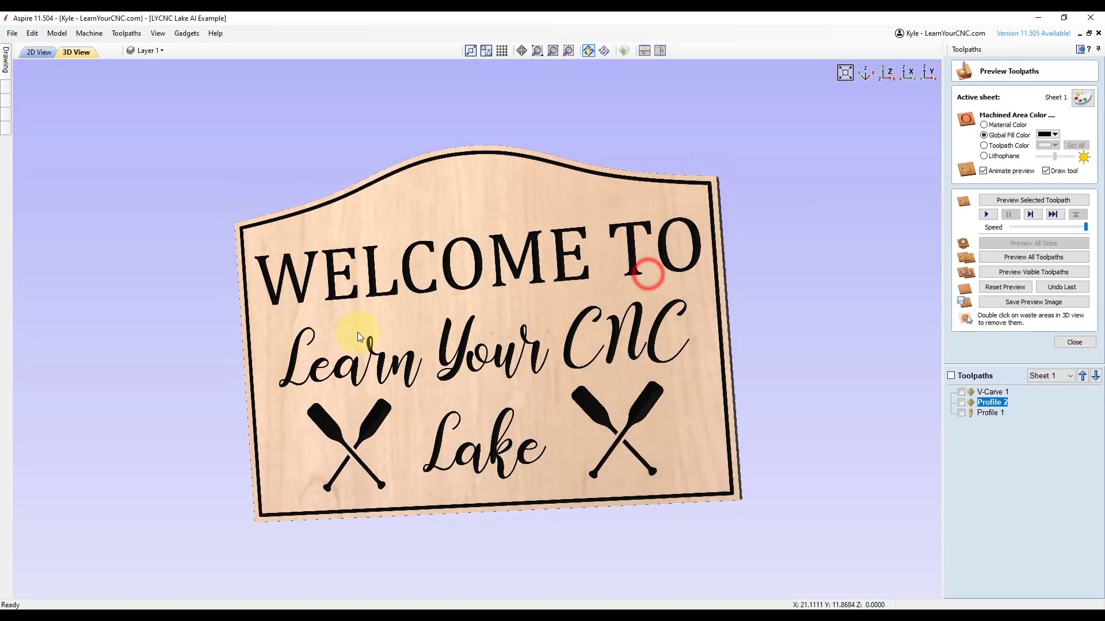
left_click_drag(357, 333, 586, 299)
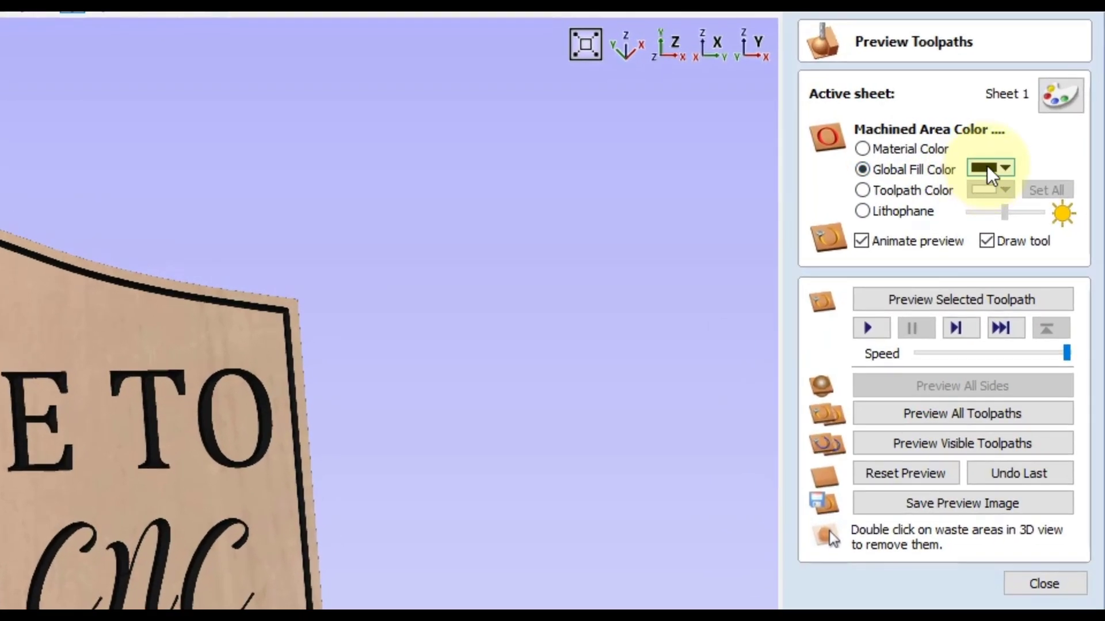
- Try red as the global fill color for the machined areas, and set it back to black
left_click(1023, 146)
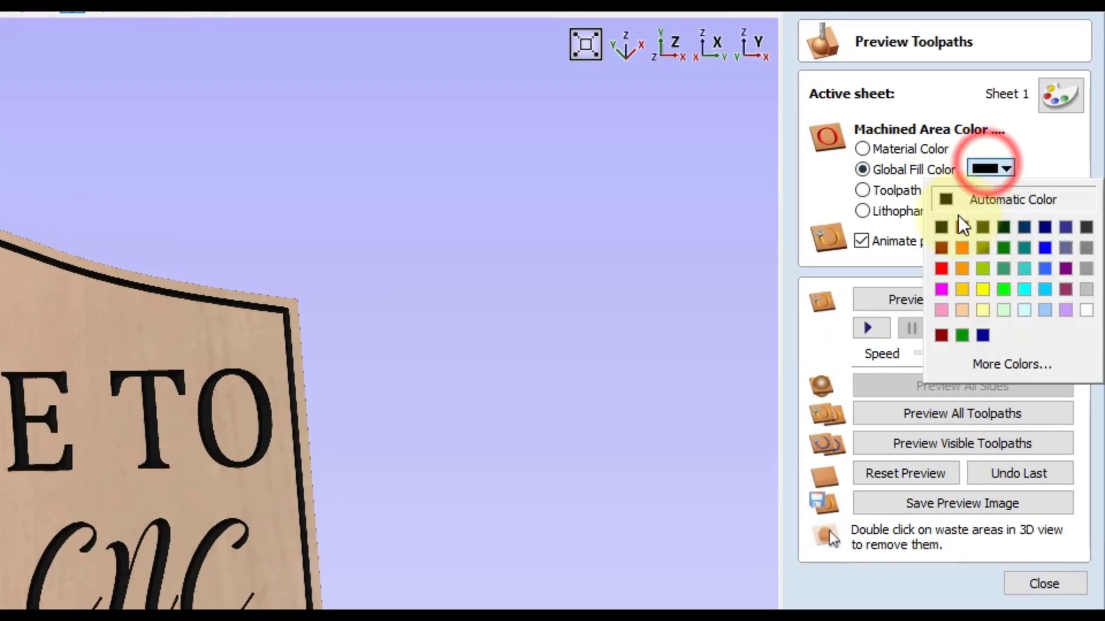
left_click(946, 266)
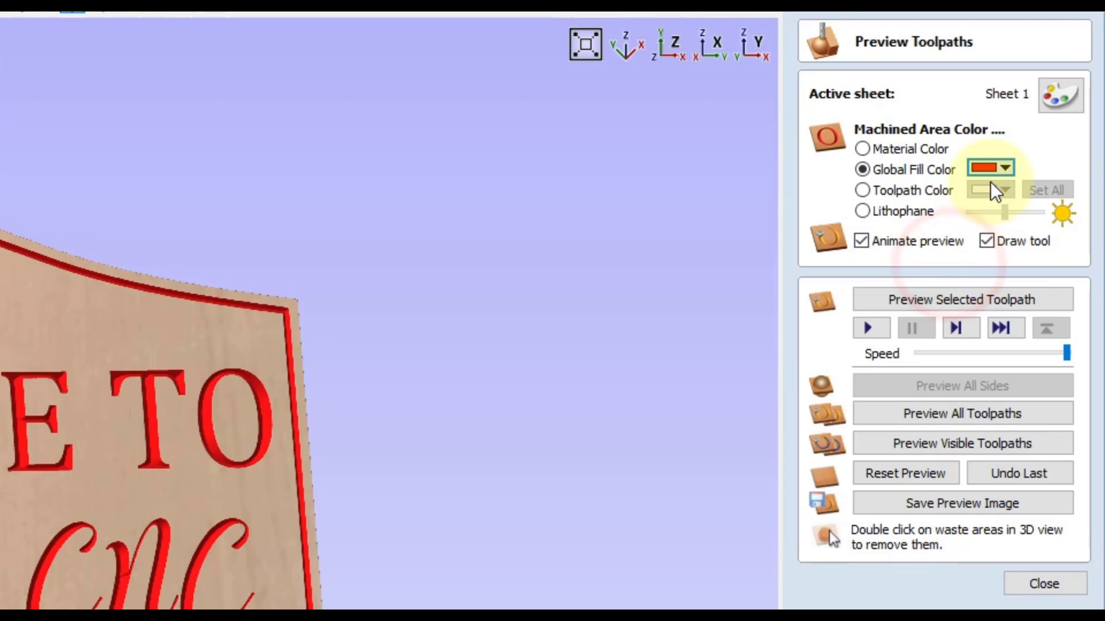
left_click(991, 167)
left_click(942, 227)
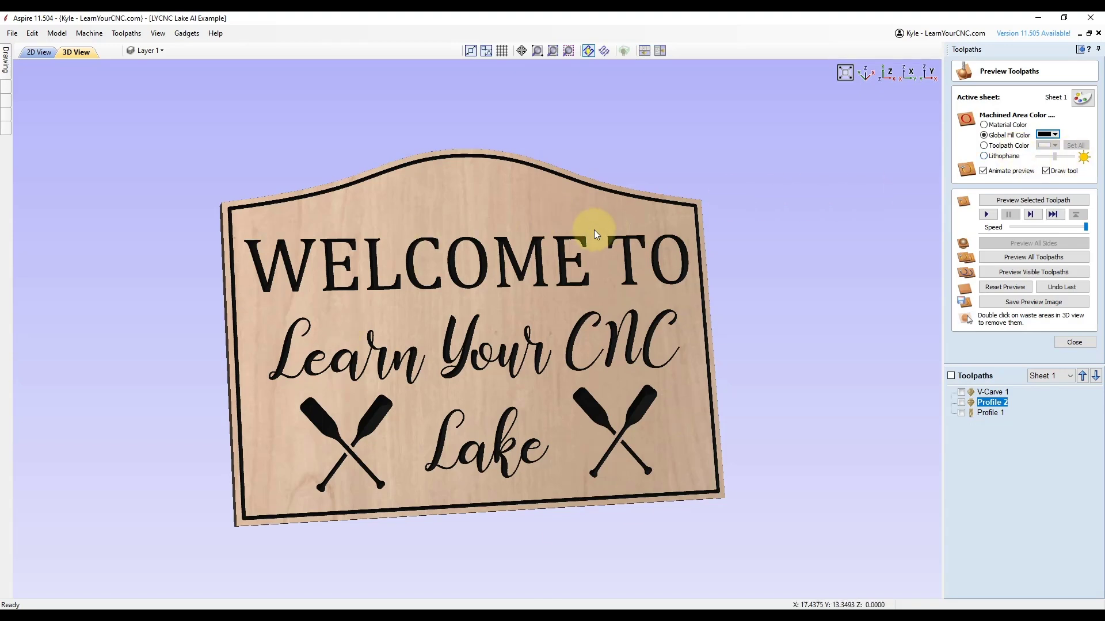
- Orient the sign's 3D preview straight down the Z axis and fit the whole sign in the view
mouse_move(447, 418)
left_mouse_down()
mouse_move(606, 355)
mouse_move(478, 381)
left_mouse_up()
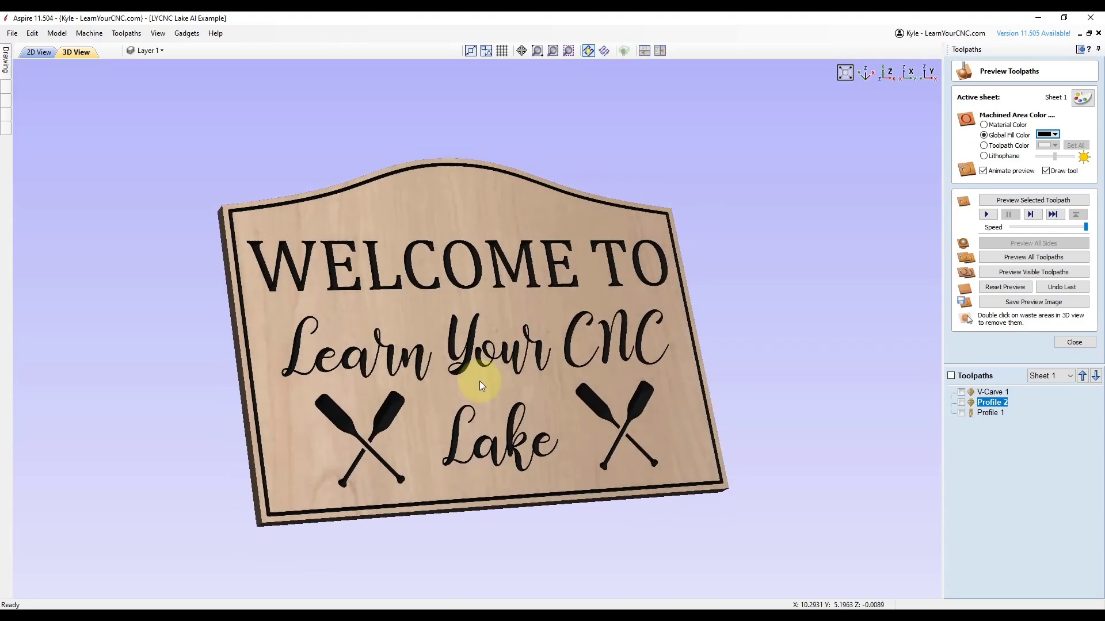
left_click_drag(636, 348, 431, 339)
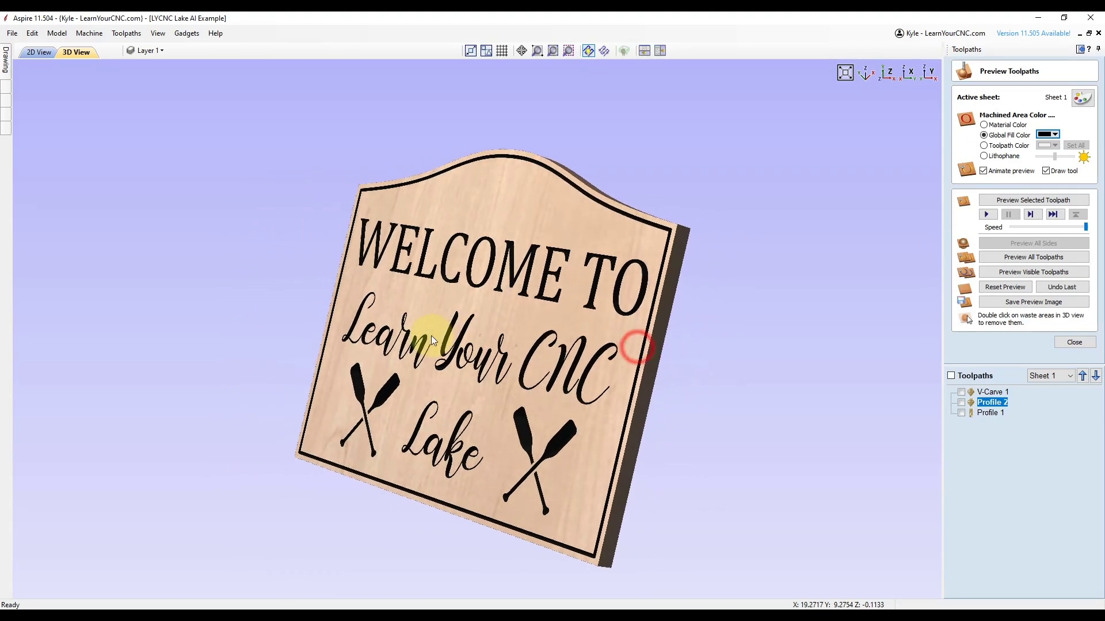
left_click_drag(613, 249, 511, 270)
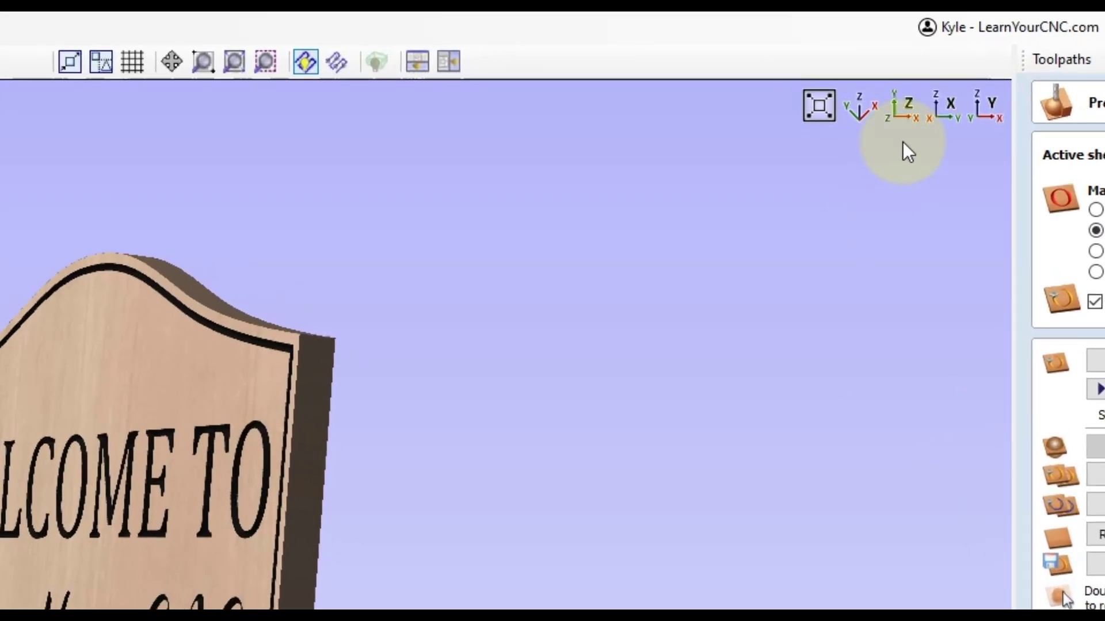
left_click(902, 108)
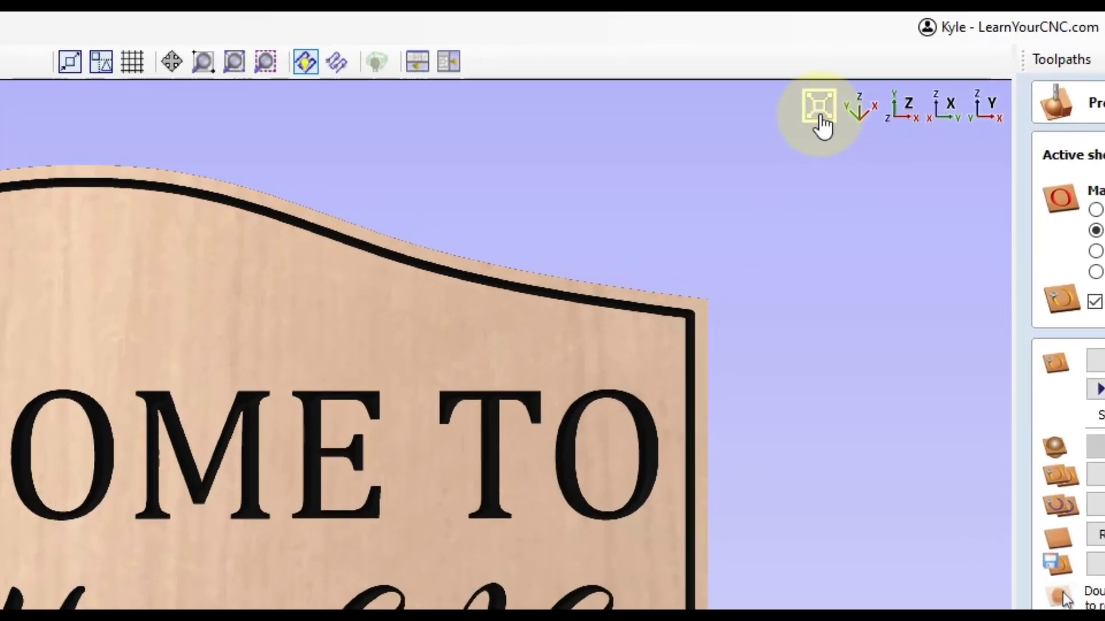
left_click(821, 117)
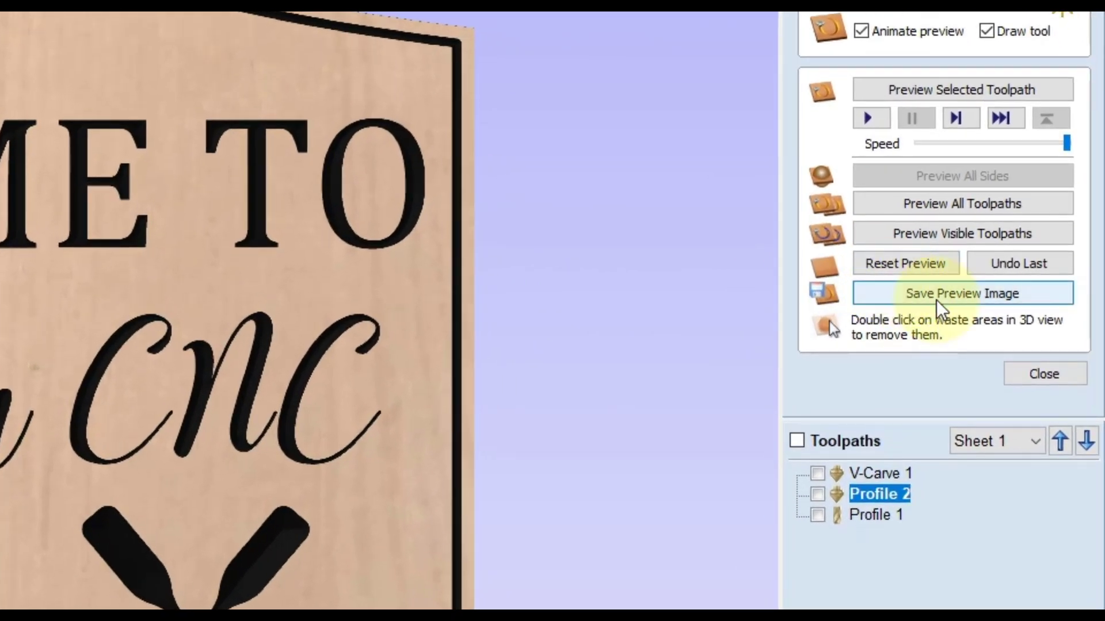
- Save the toolpath preview image as a PNG named Sign in the Downloads folder
left_click(948, 295)
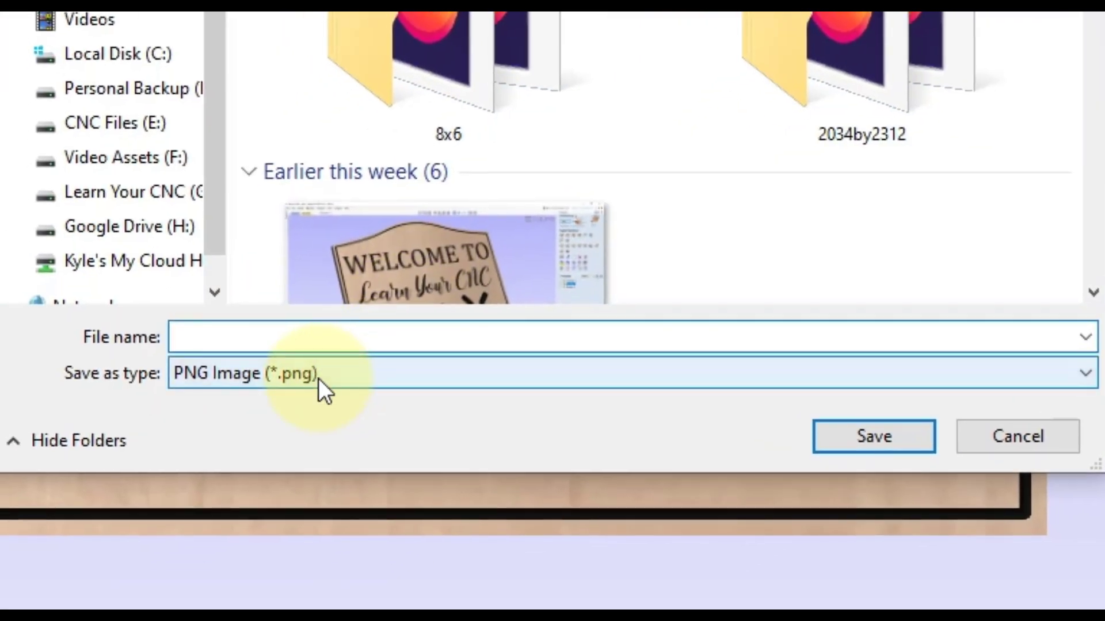
left_click(318, 378)
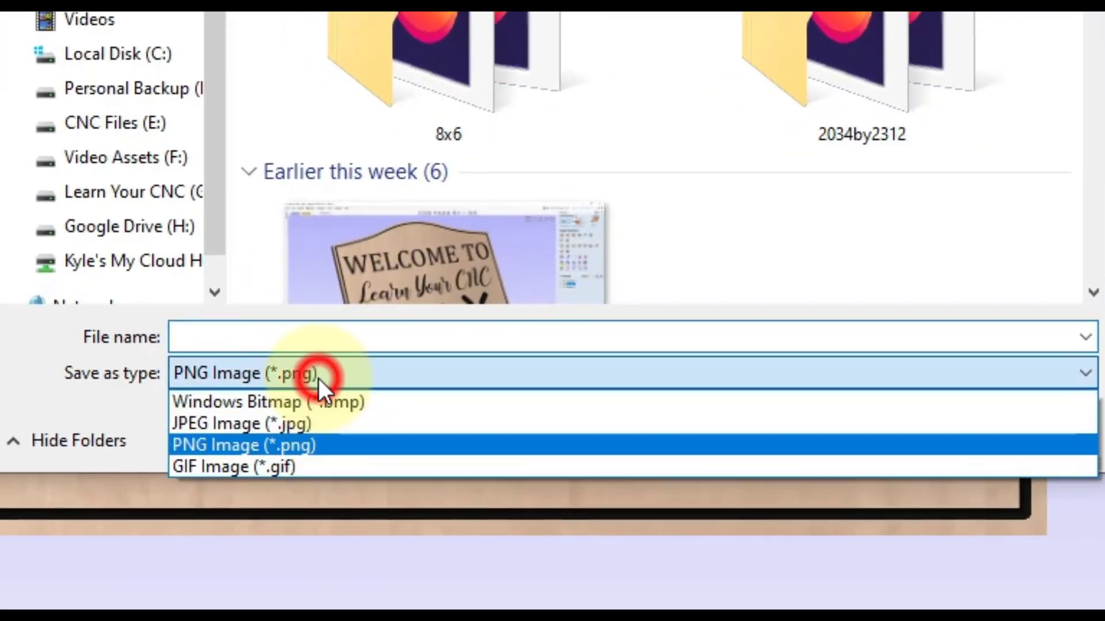
left_click(235, 448)
left_click(311, 333)
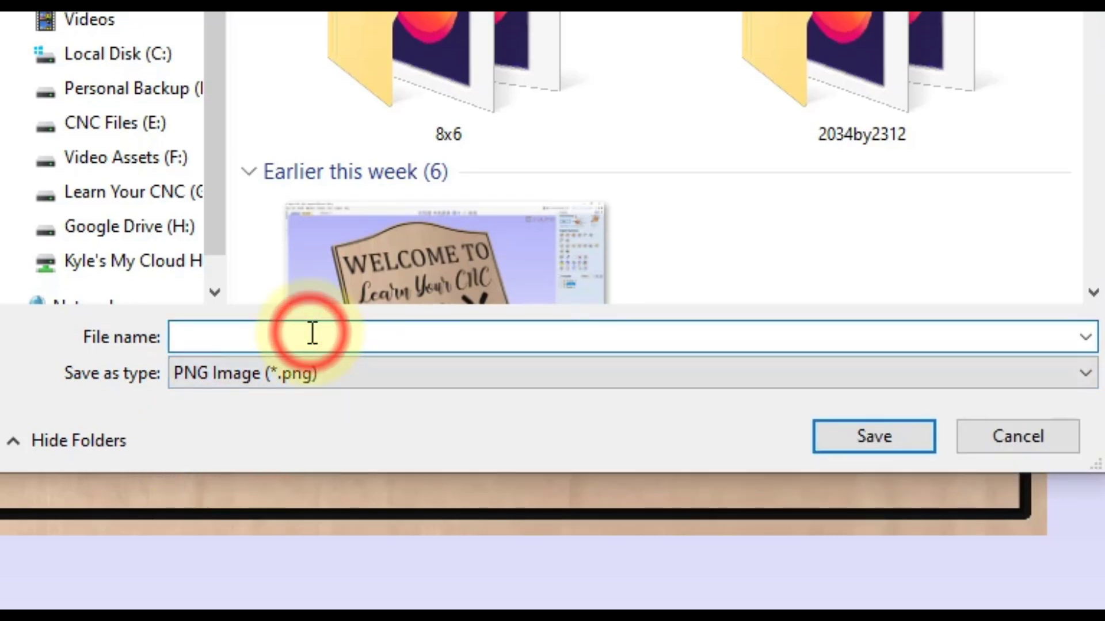
type("Sign")
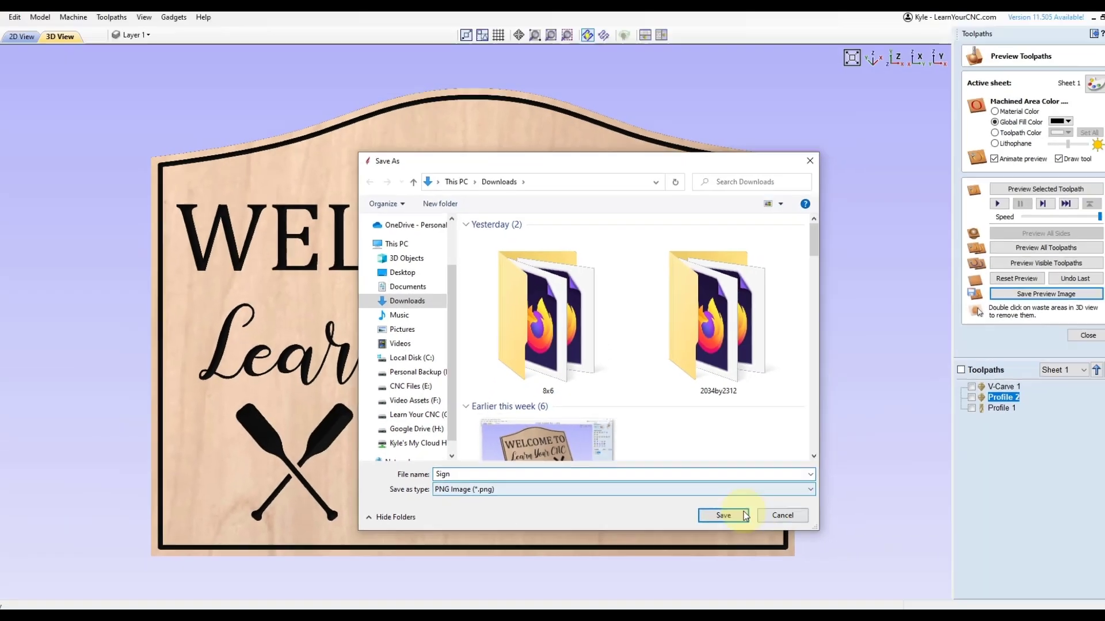
left_click(873, 436)
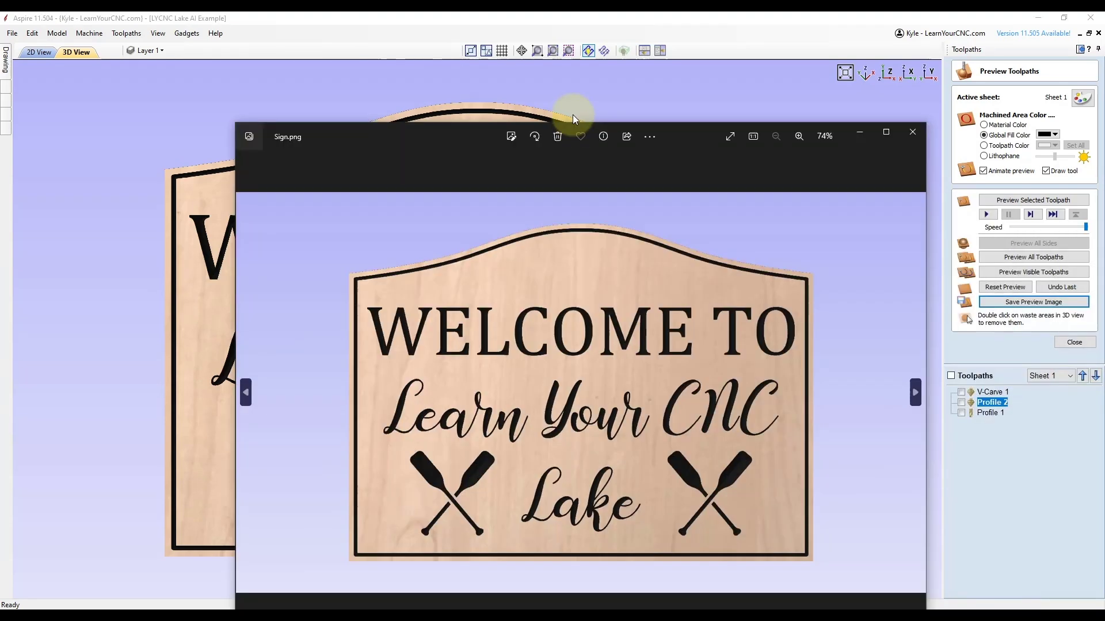
- View the saved Sign.png enlarged, and open it from the Downloads folder in Photoshop
left_click_drag(572, 115, 547, 17)
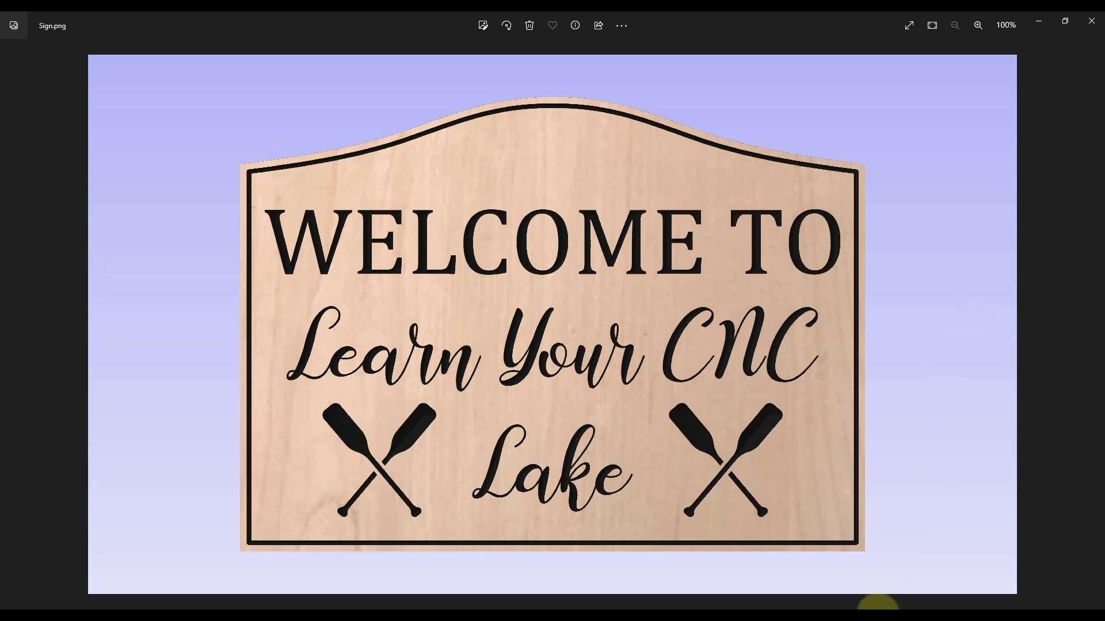
left_click(878, 609)
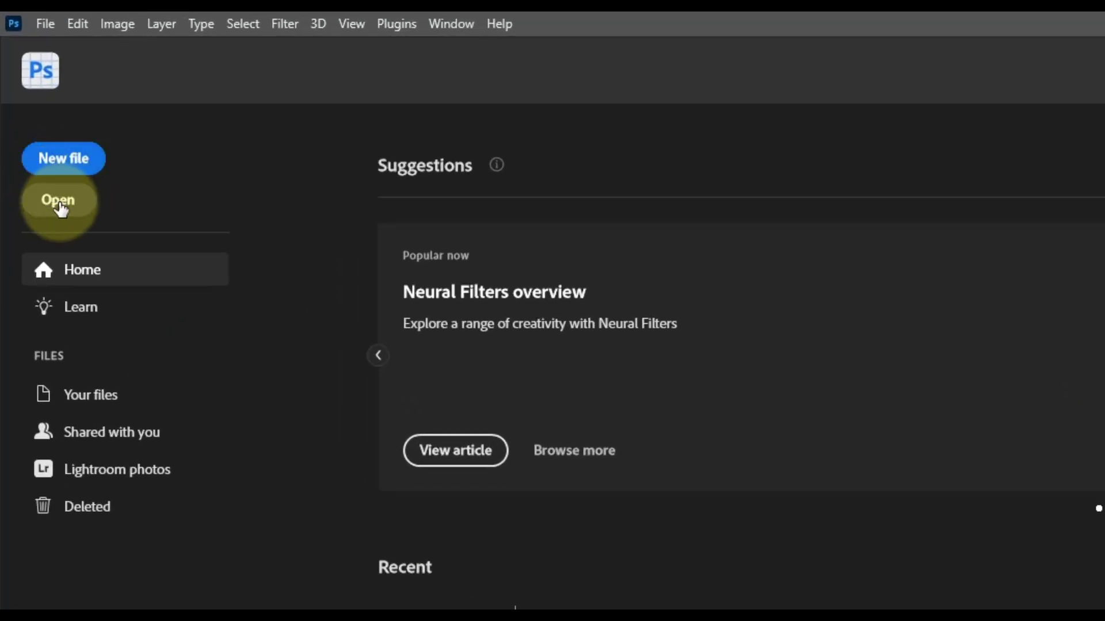
left_click(60, 209)
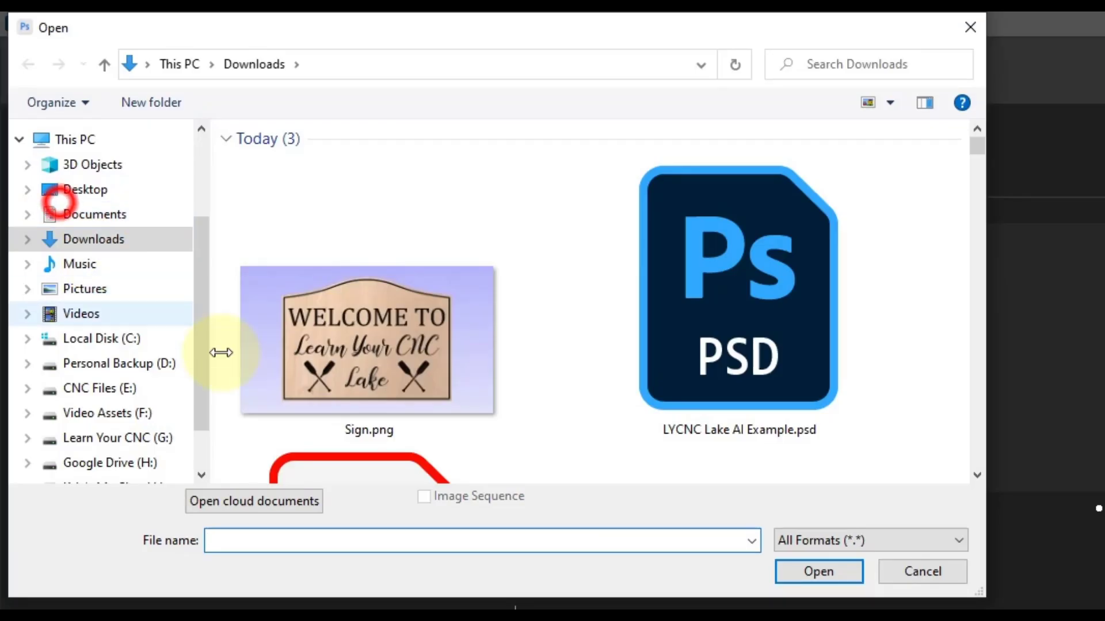
left_click(377, 334)
left_click(855, 577)
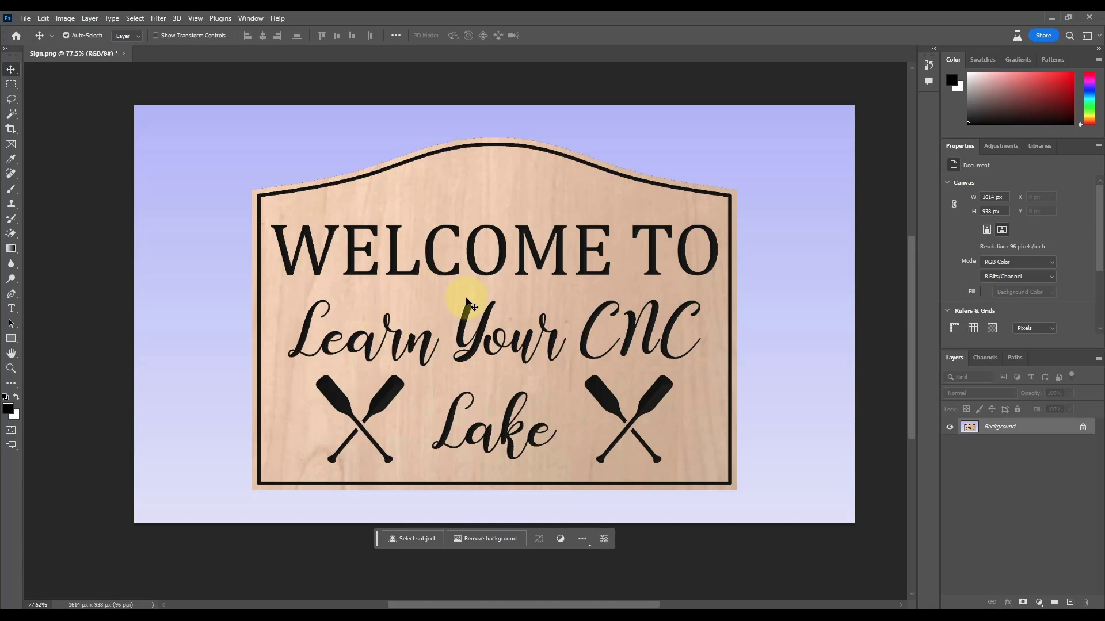
- Enlarge the canvas around the sign image with the Crop tool at a 16:9 ratio, to about 4166 by 2342 px
key("alt")
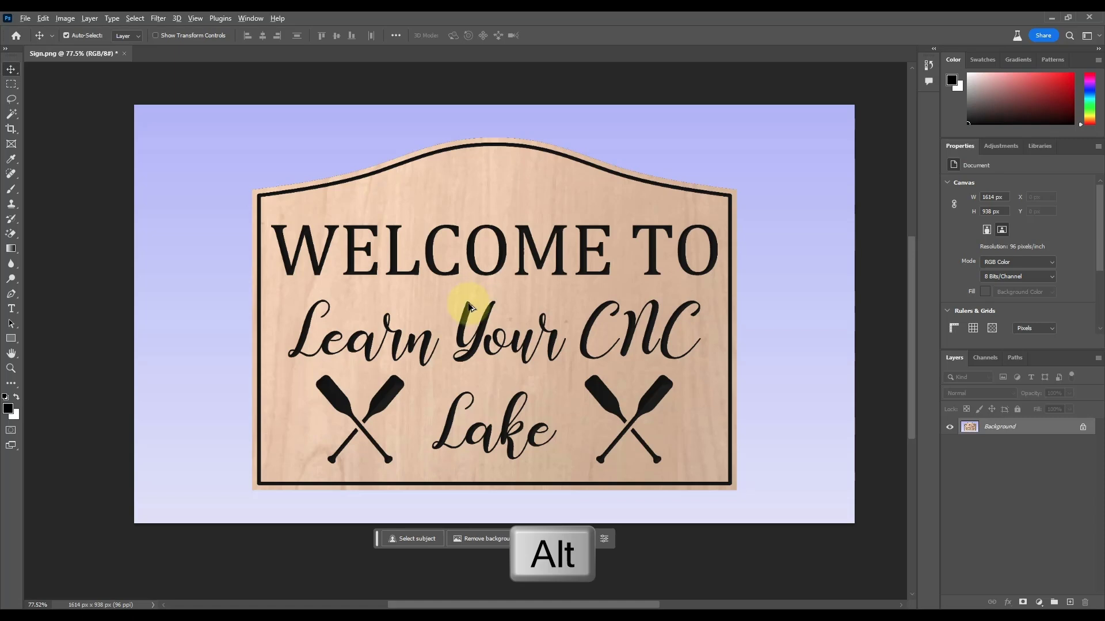
scroll(469, 307, "down", 5)
scroll(345, 320, "down", 1)
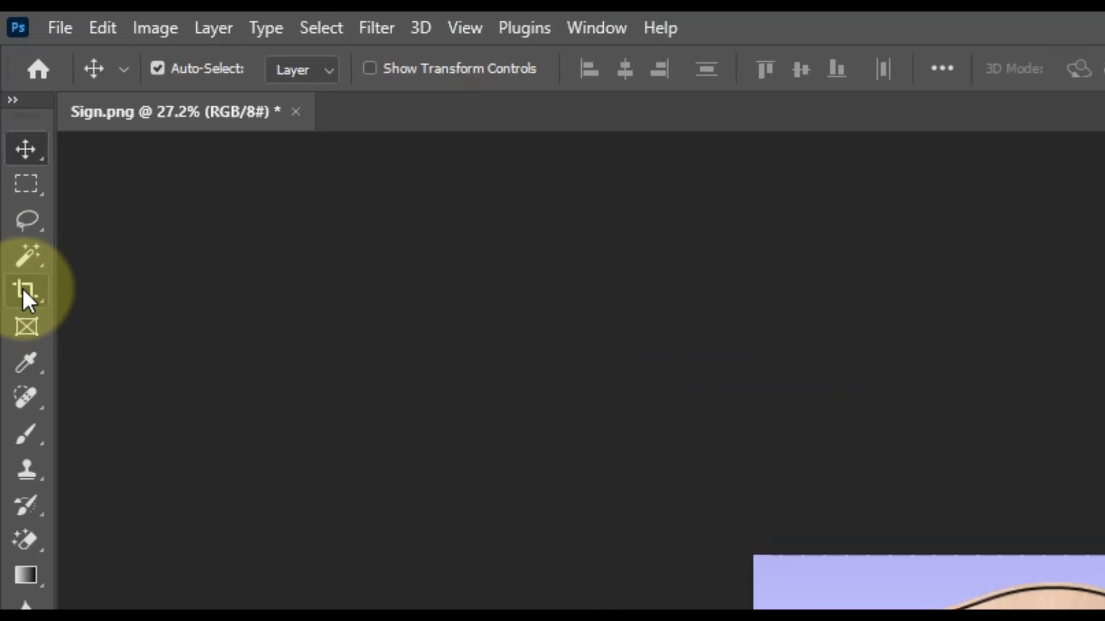
left_click(24, 286)
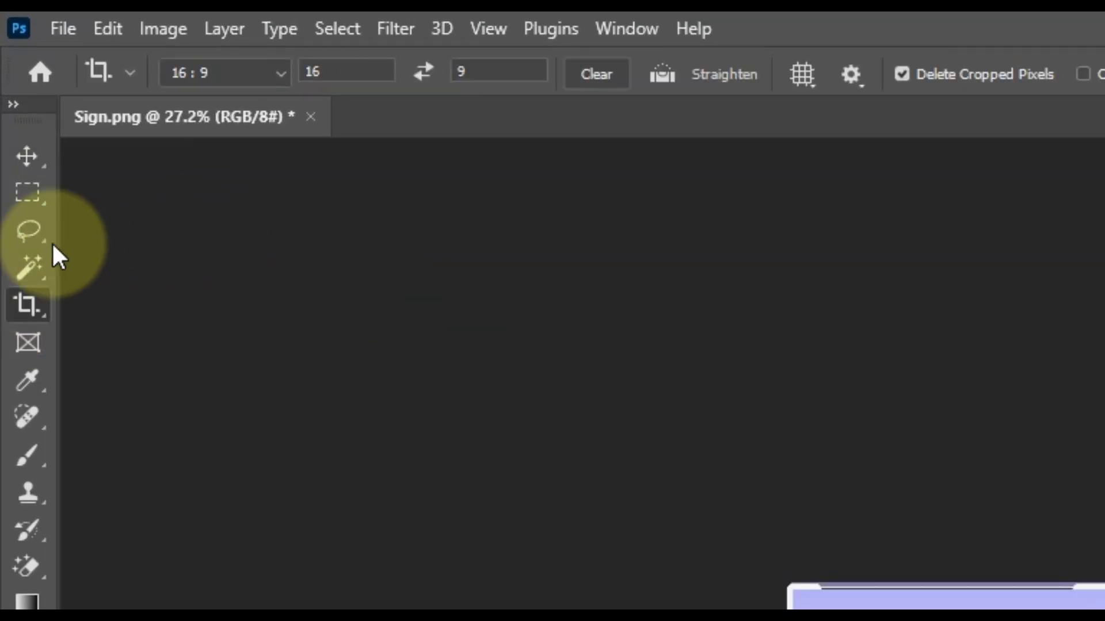
left_click(280, 73)
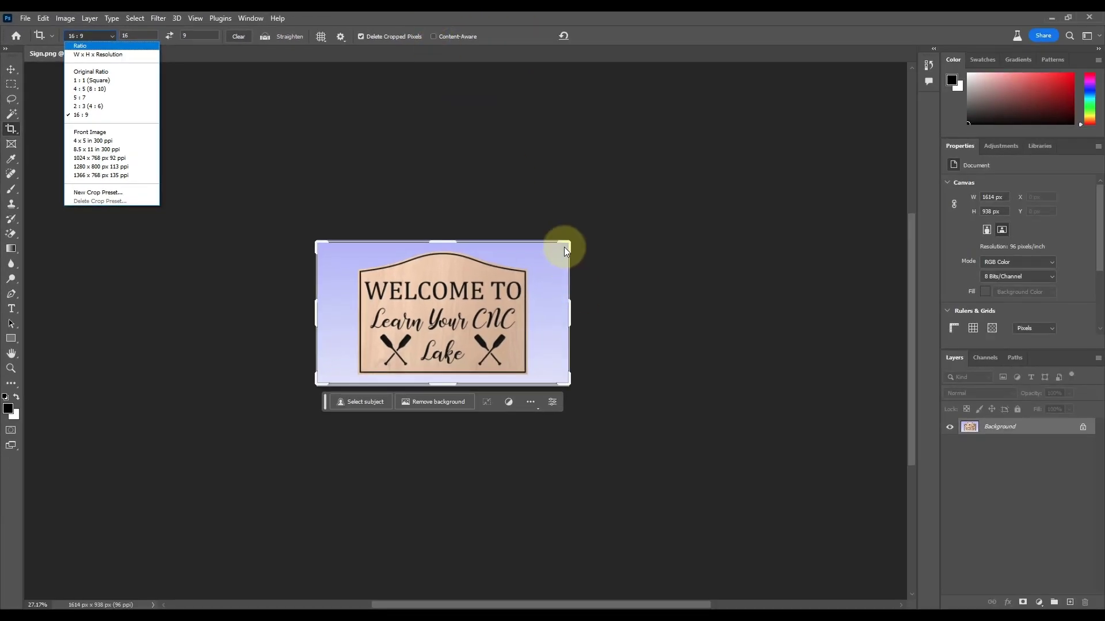
left_click(564, 247)
left_click_drag(565, 244, 761, 120)
key("alt")
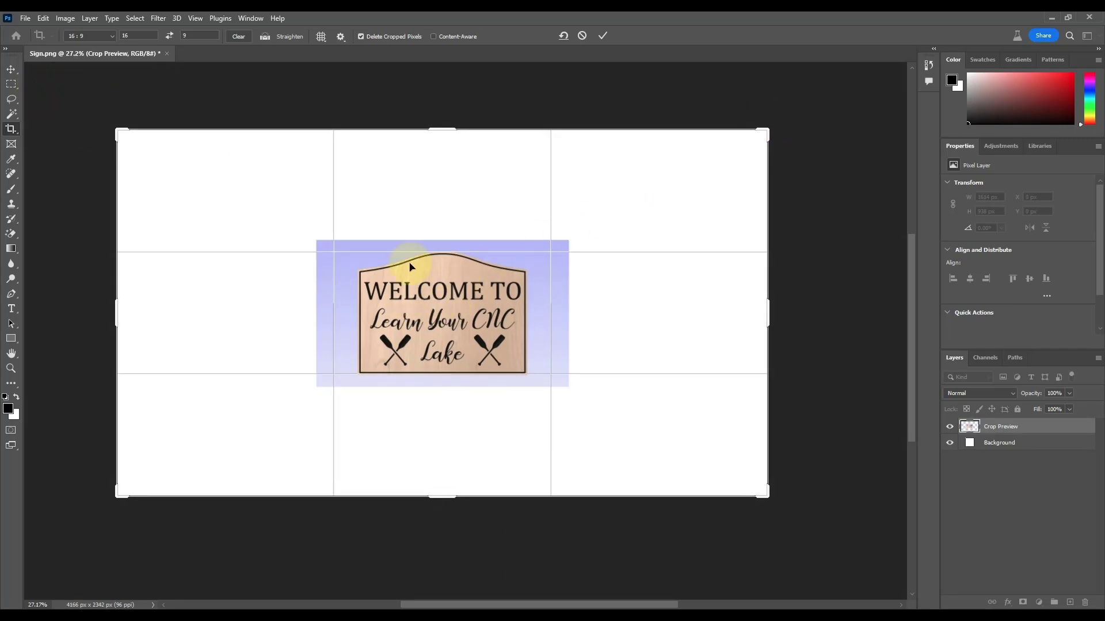
left_click(11, 70)
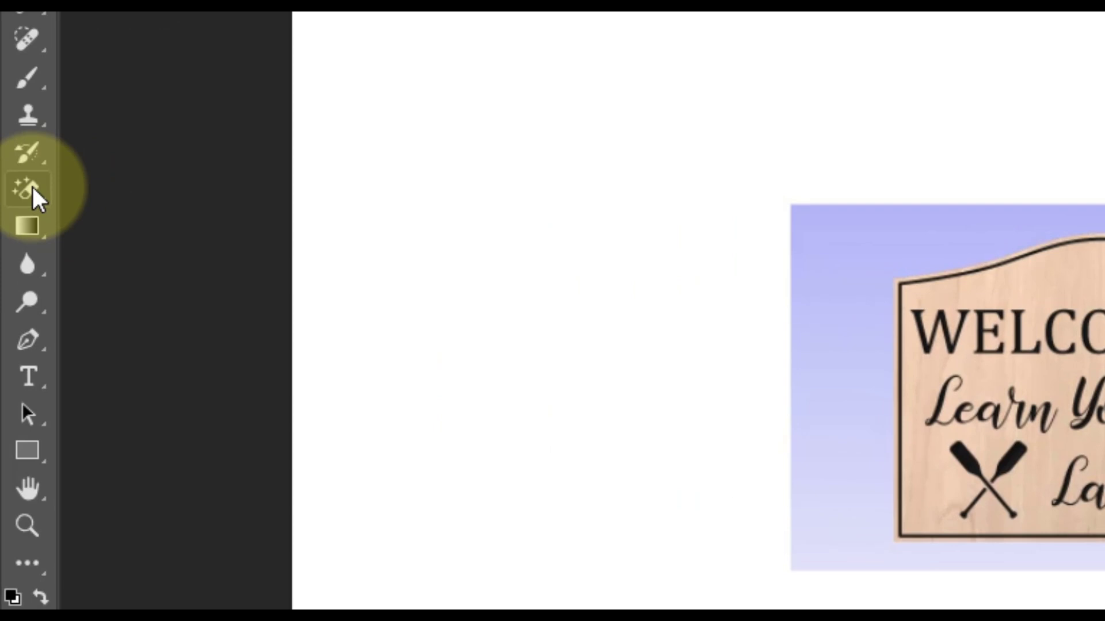
- Erase the blue backdrop around the sign and the surrounding white canvas with the Magic Eraser at tolerance 30
right_click(18, 222)
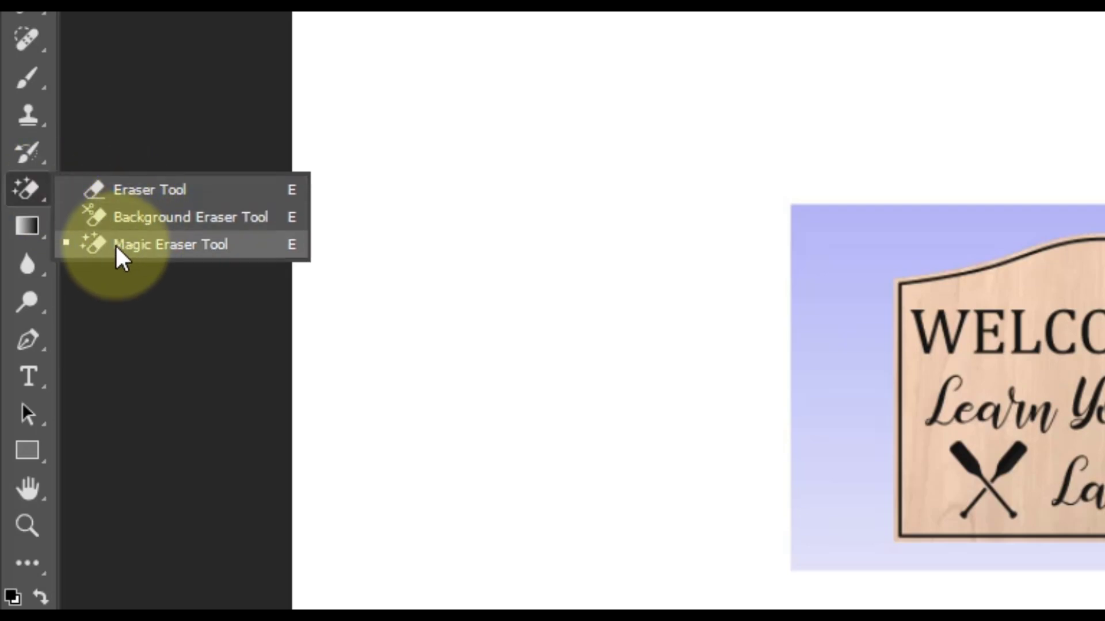
left_click(216, 254)
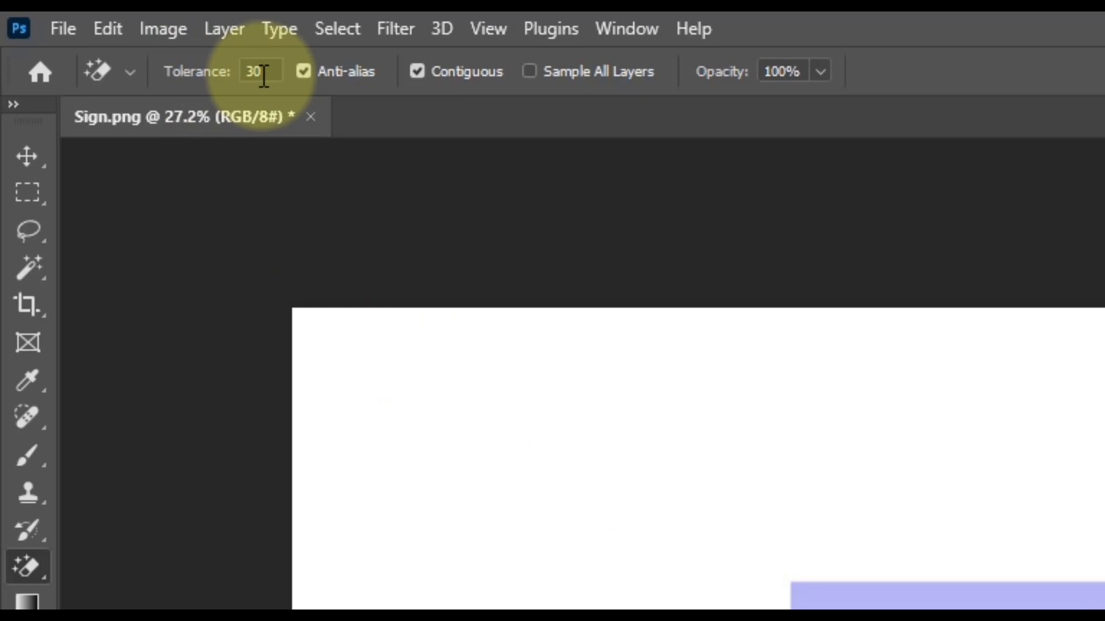
left_click(259, 72)
left_click(276, 75)
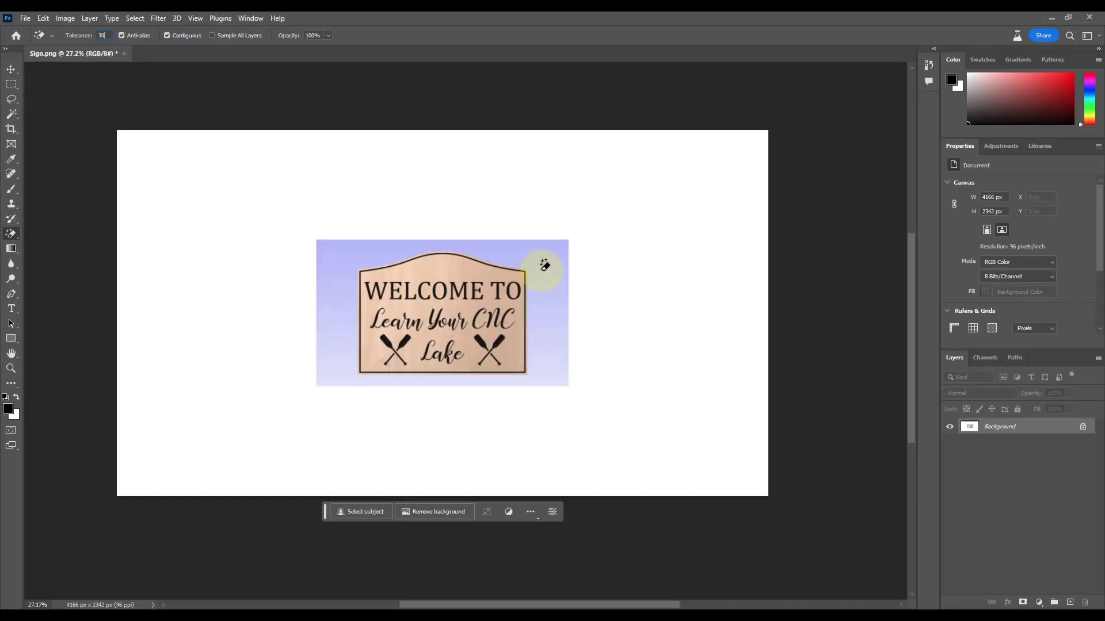
left_click(545, 304)
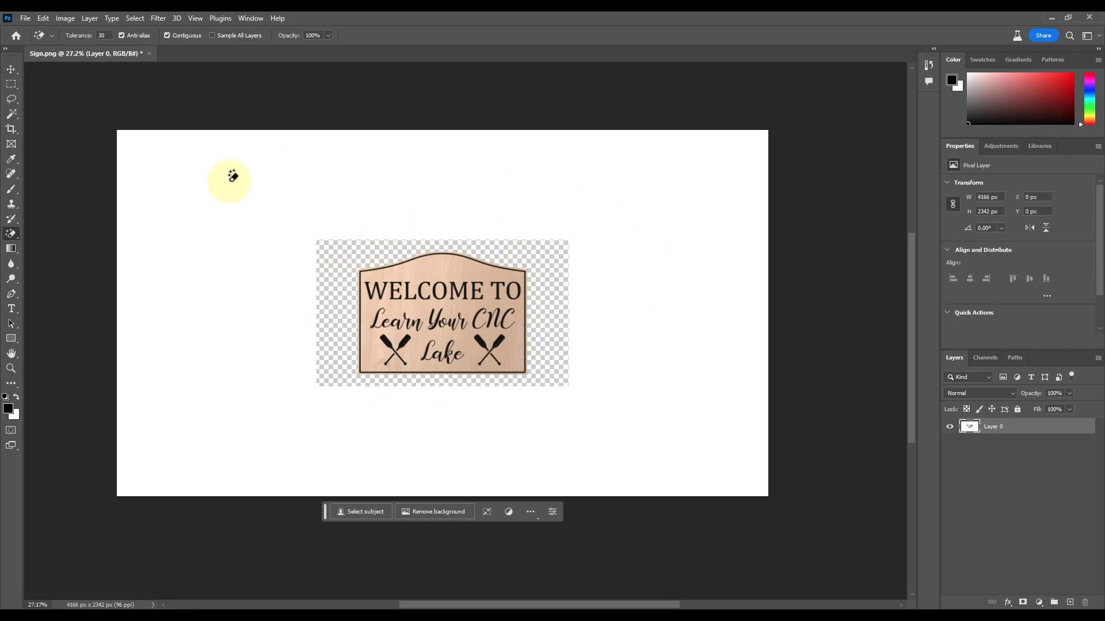
left_click(627, 207)
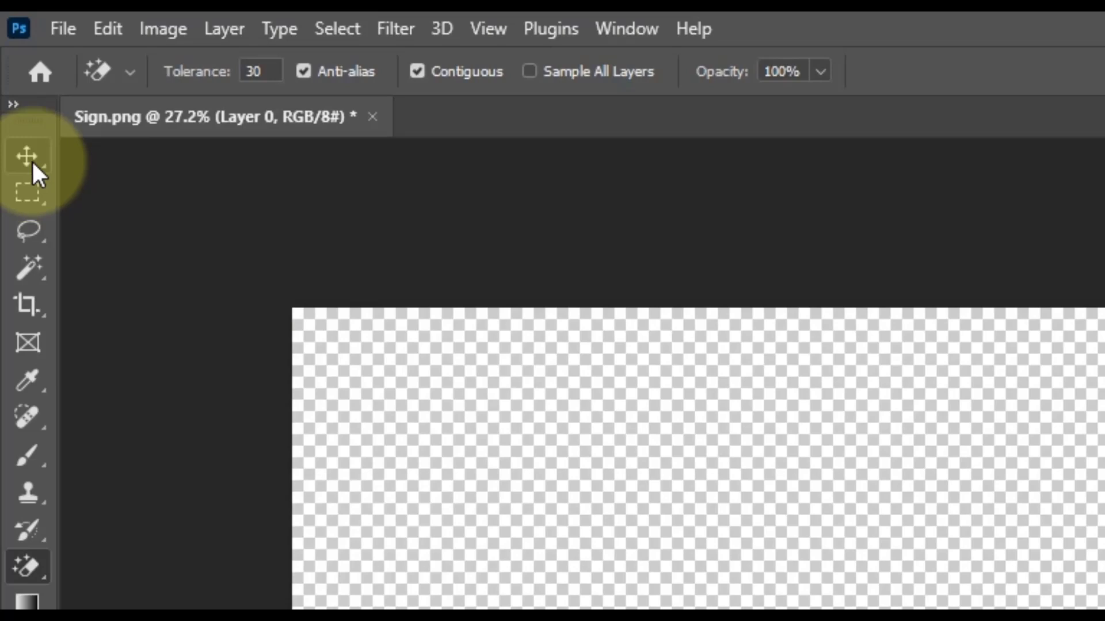
- Move the sign right of the canvas centre to about X 2368 px, Y 578 px, and select the whole empty area around it
left_click(31, 162)
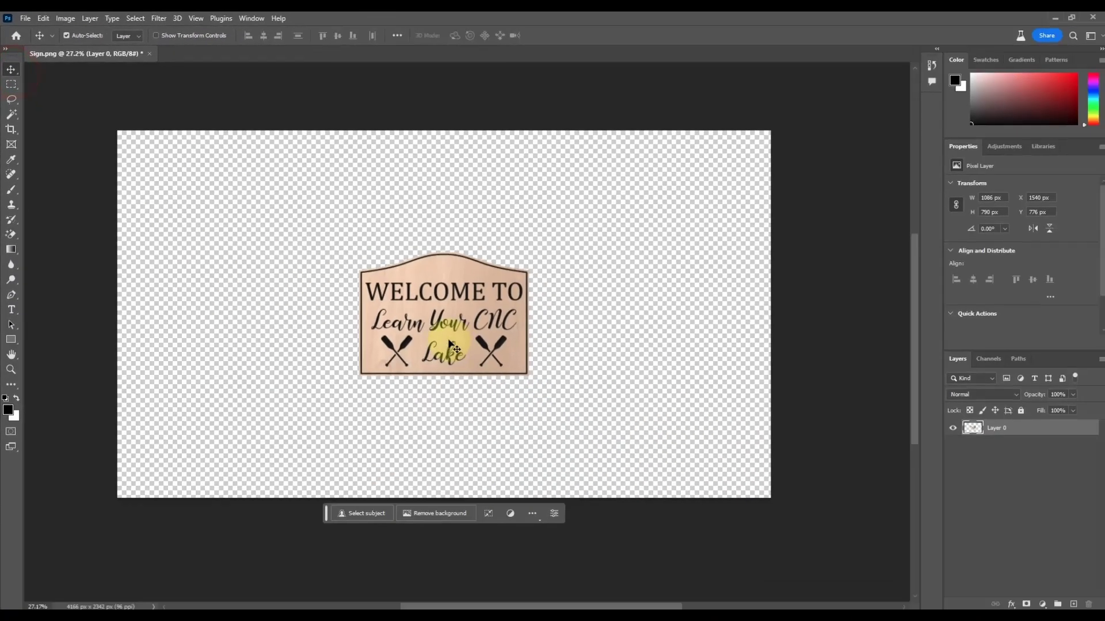
left_click_drag(457, 338, 604, 307)
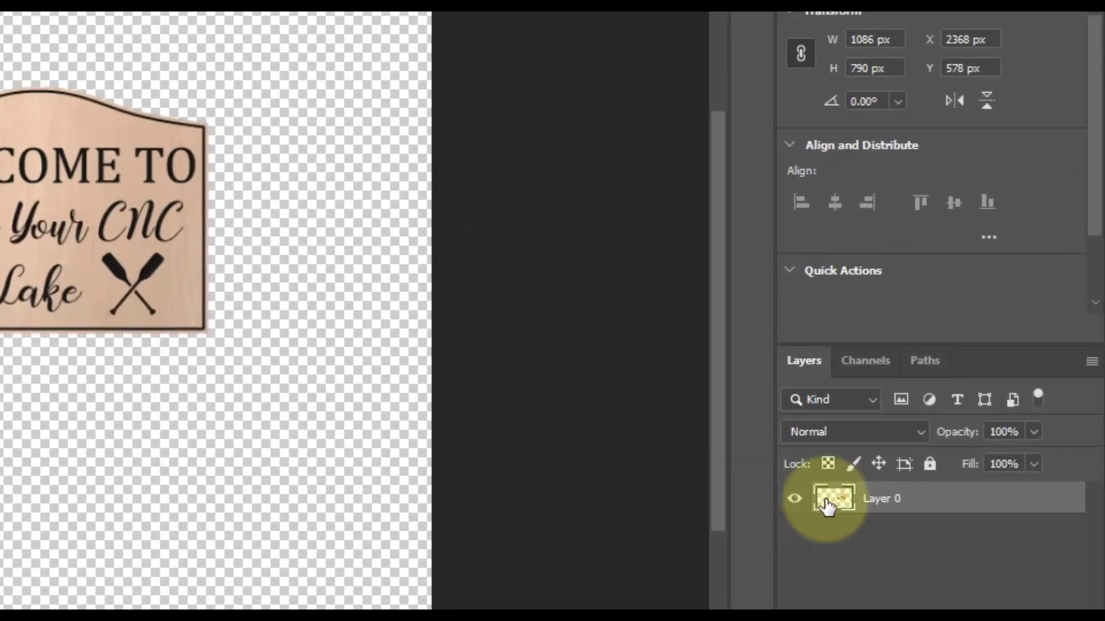
right_click(827, 505)
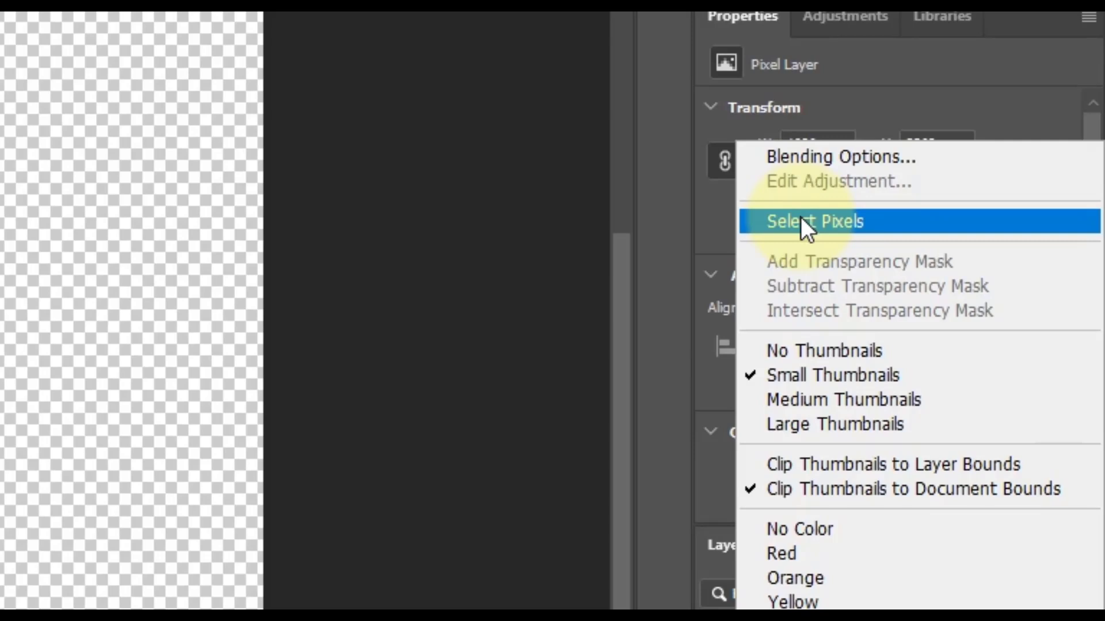
left_click(801, 222)
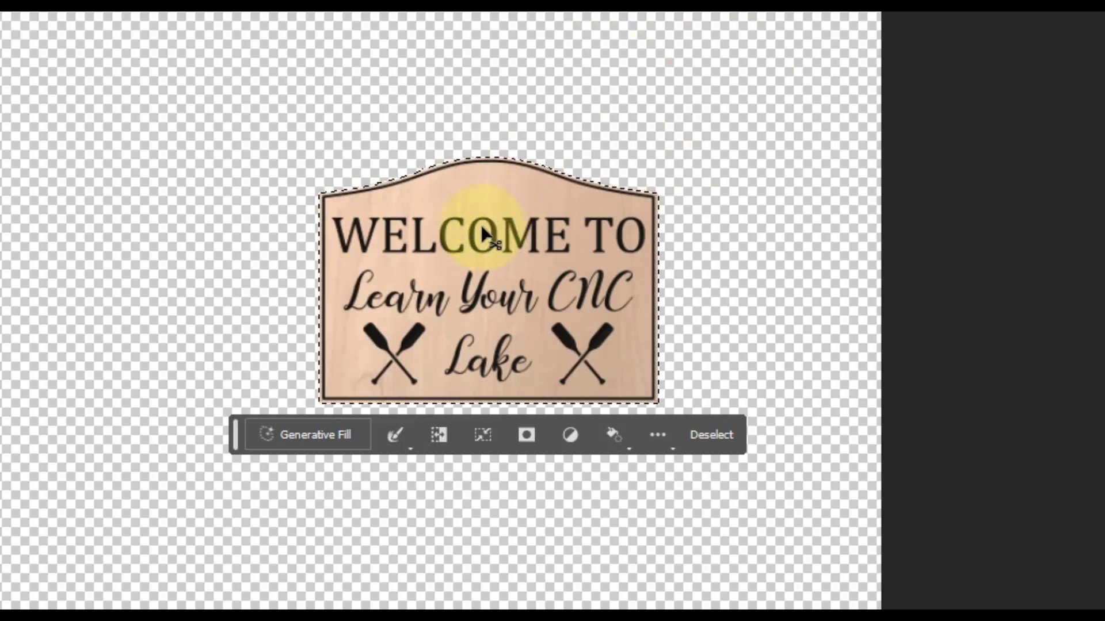
left_click(440, 438)
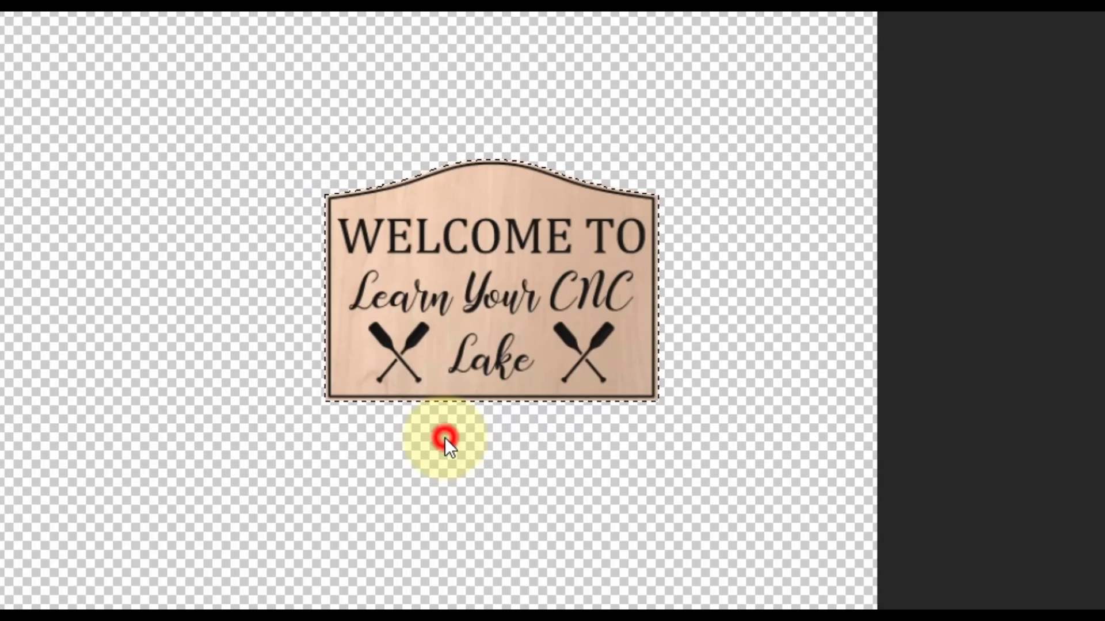
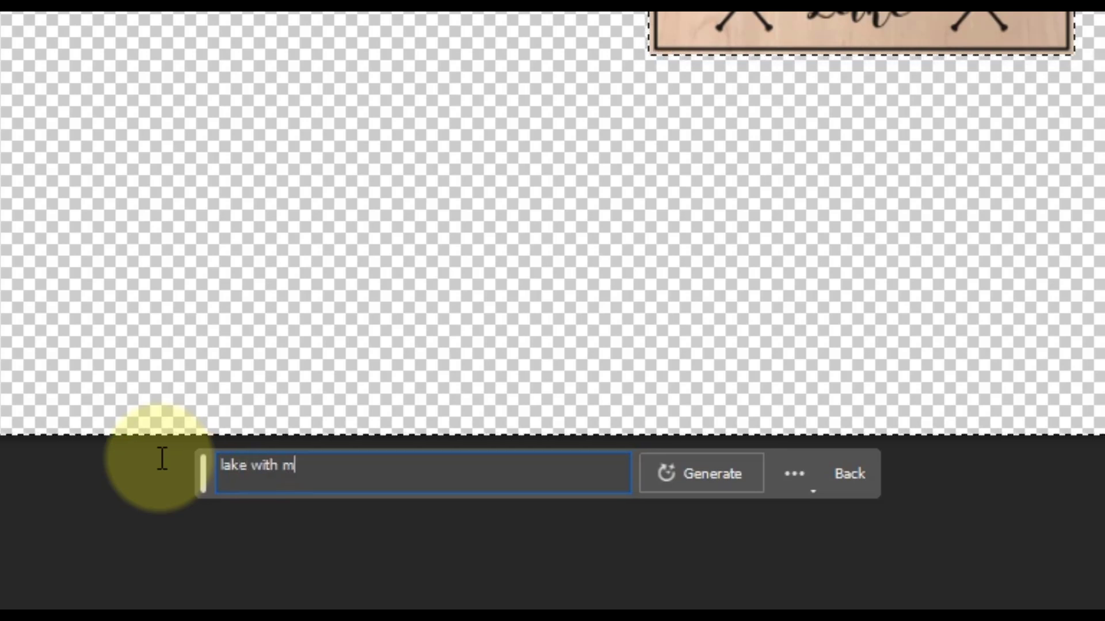
- Generate a background around the sign from the prompt "lake with mountain range", compare the variations and keep the first one
type("ange")
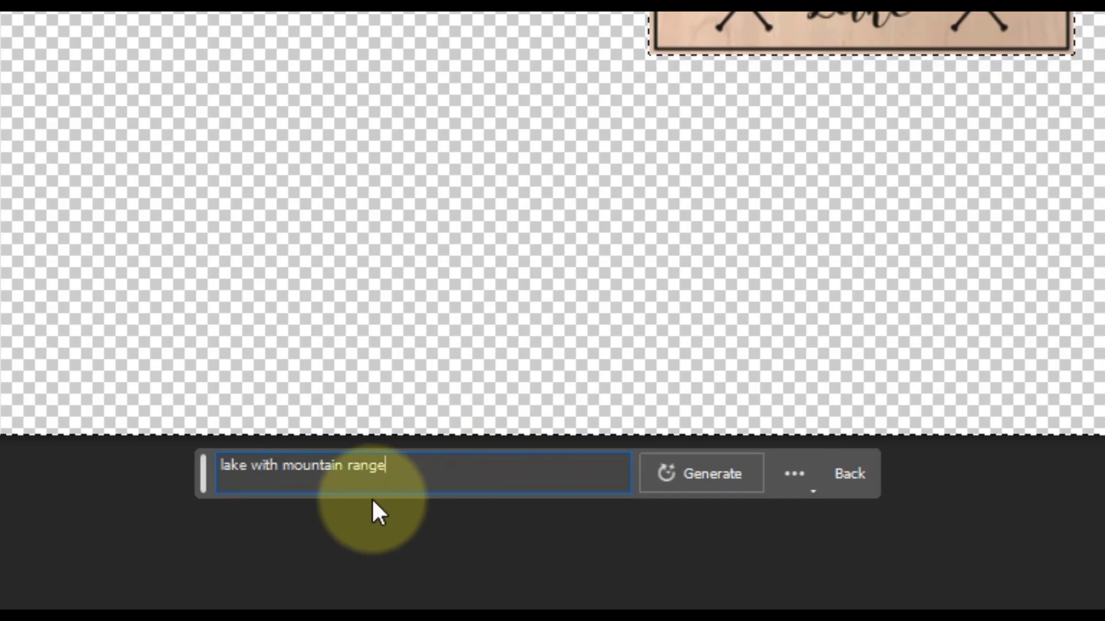
left_click(693, 471)
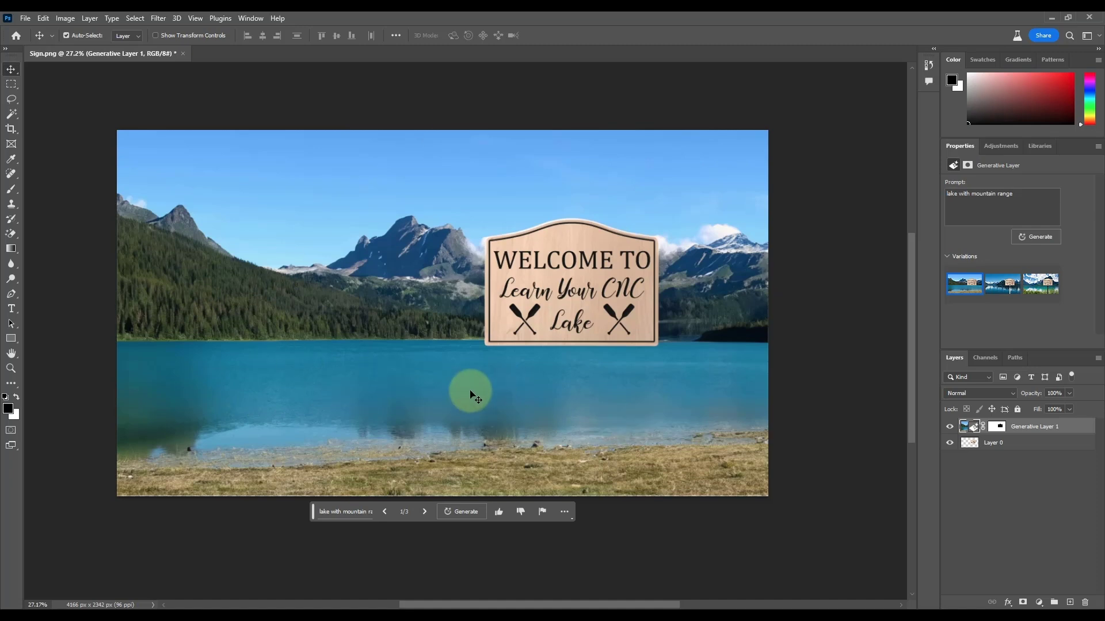
left_click(424, 512)
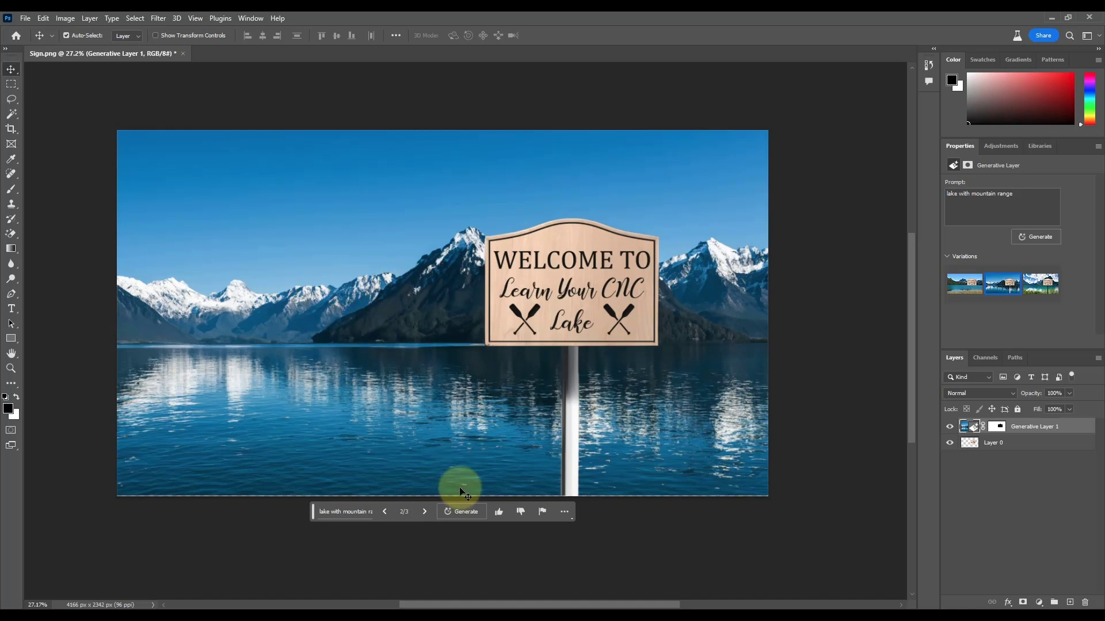
left_click(425, 512)
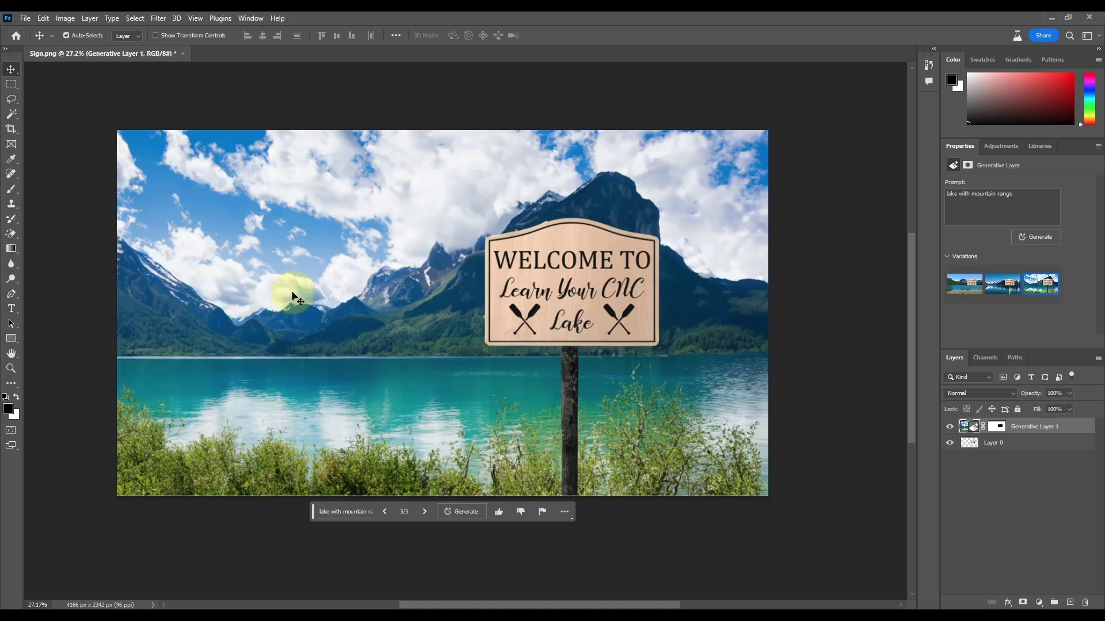
left_click(387, 511)
left_click(389, 511)
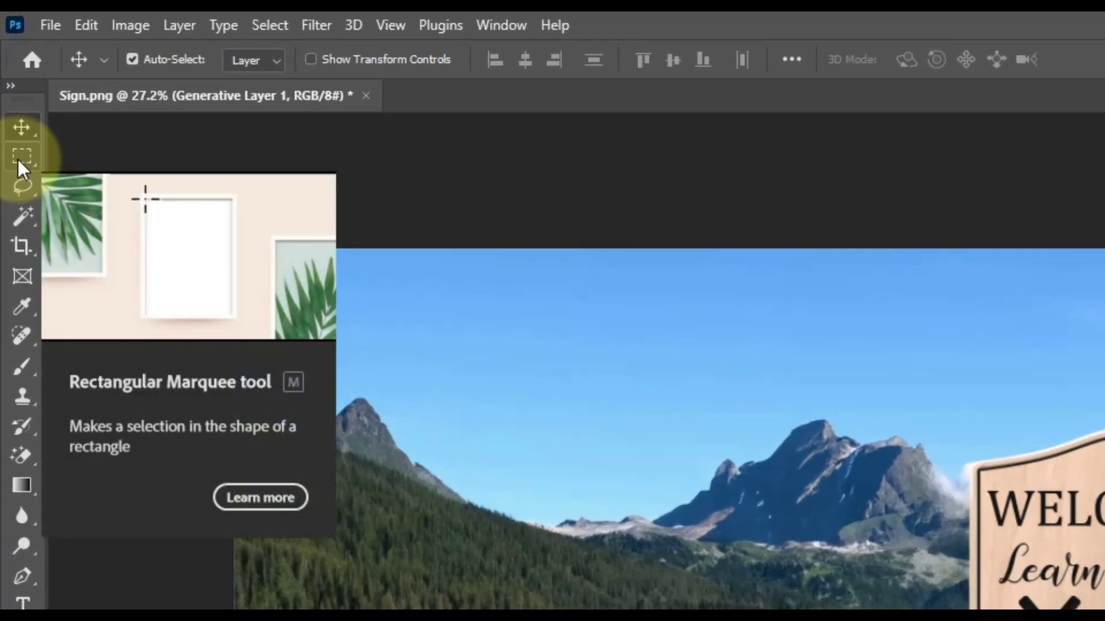
- Select a narrow vertical strip from the sign's lower edge to the bottom of the image and generate "pole for sign" in it
left_click(18, 160)
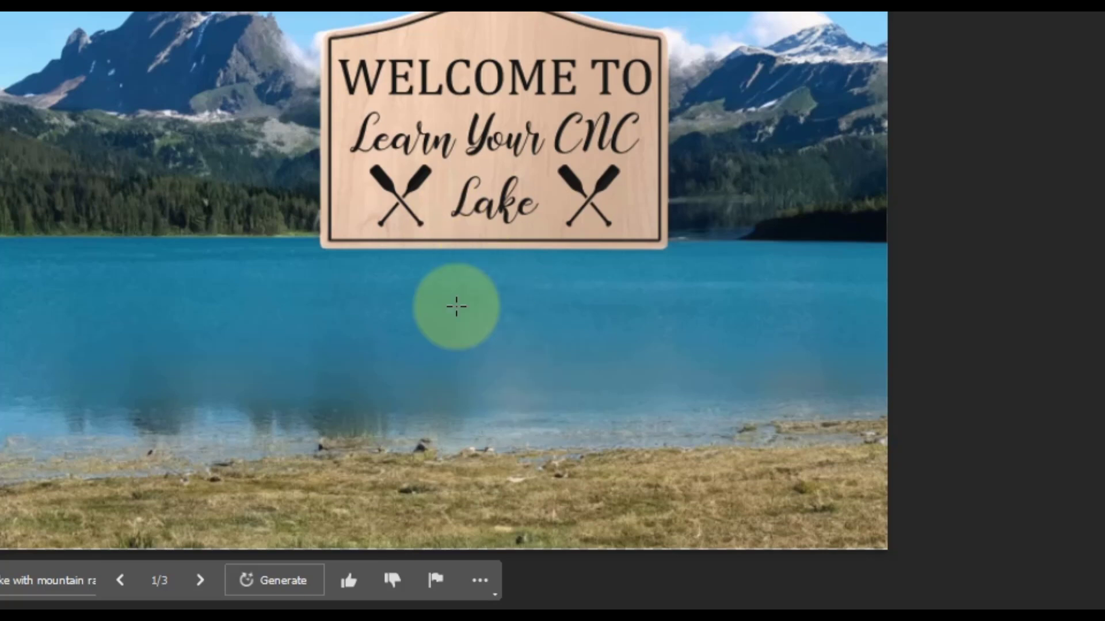
left_click_drag(447, 224, 533, 556)
left_click(316, 578)
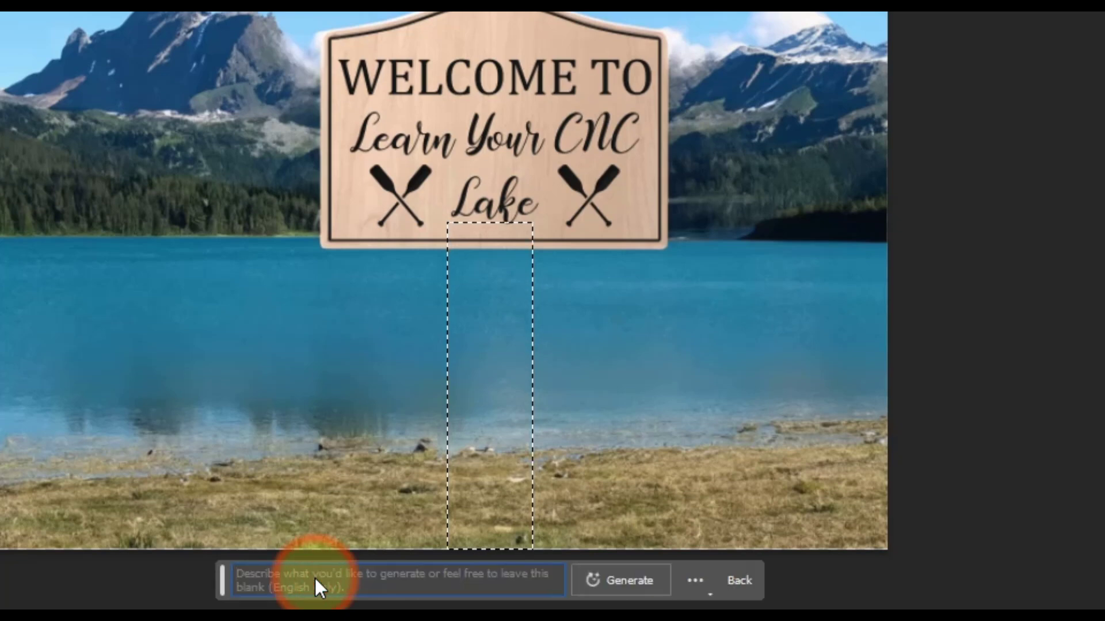
type("pole")
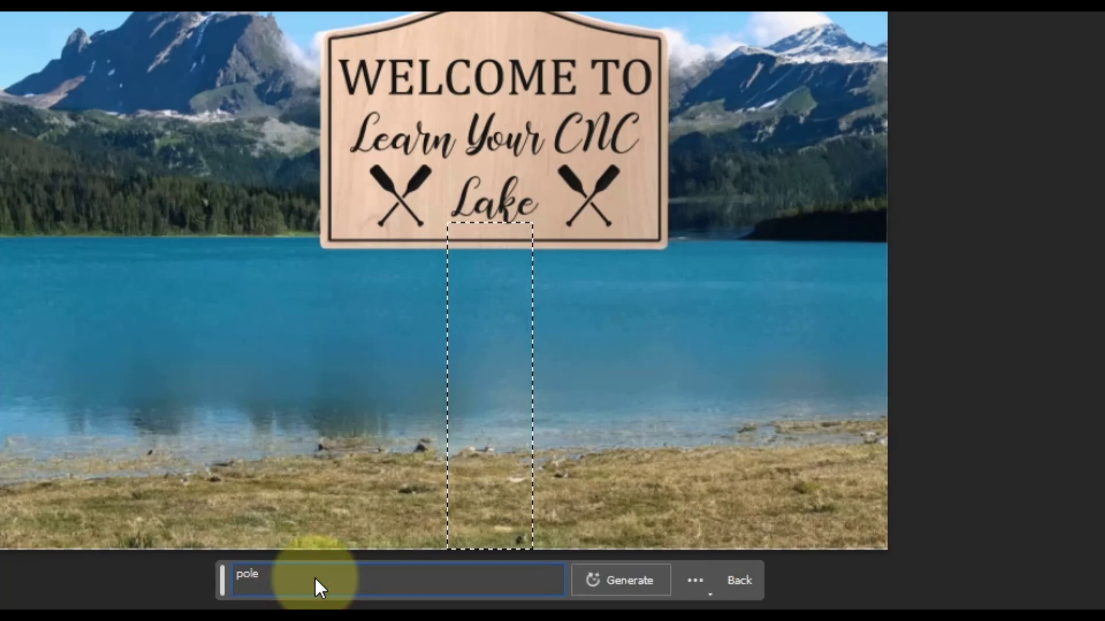
type(" for sign")
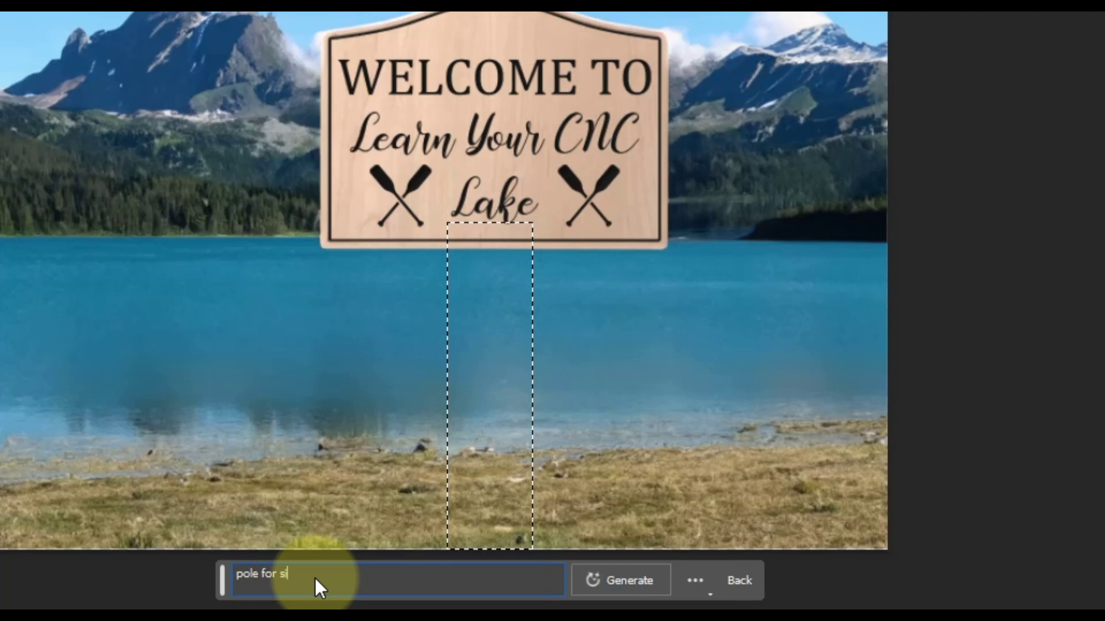
left_click(617, 583)
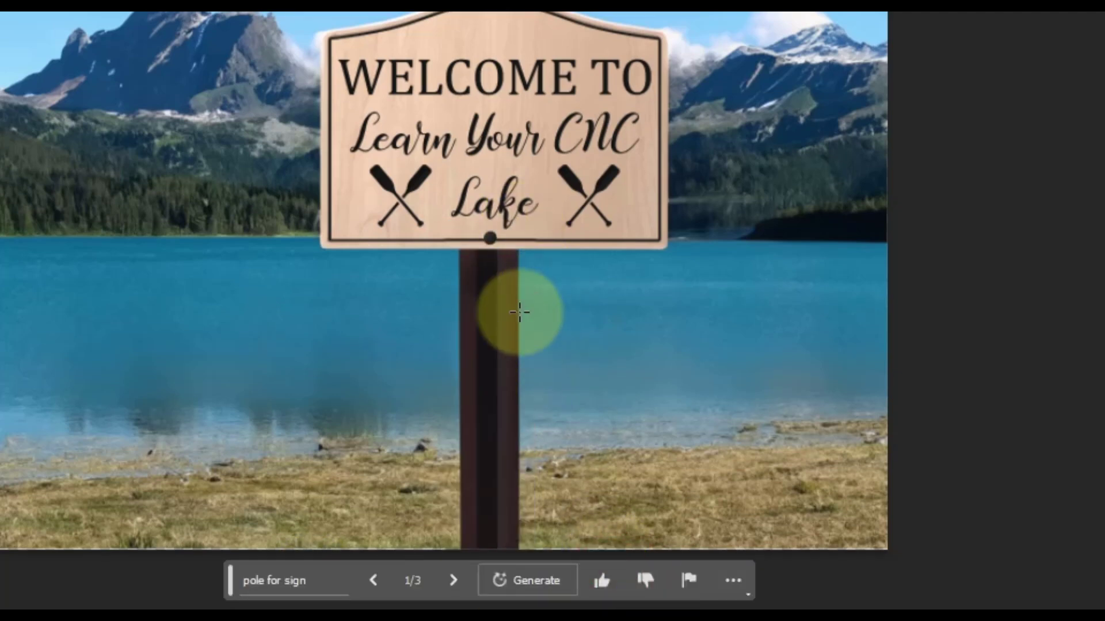
- Choose the third pole variation, and check it by hiding and showing the pole's generative layer
left_click(453, 582)
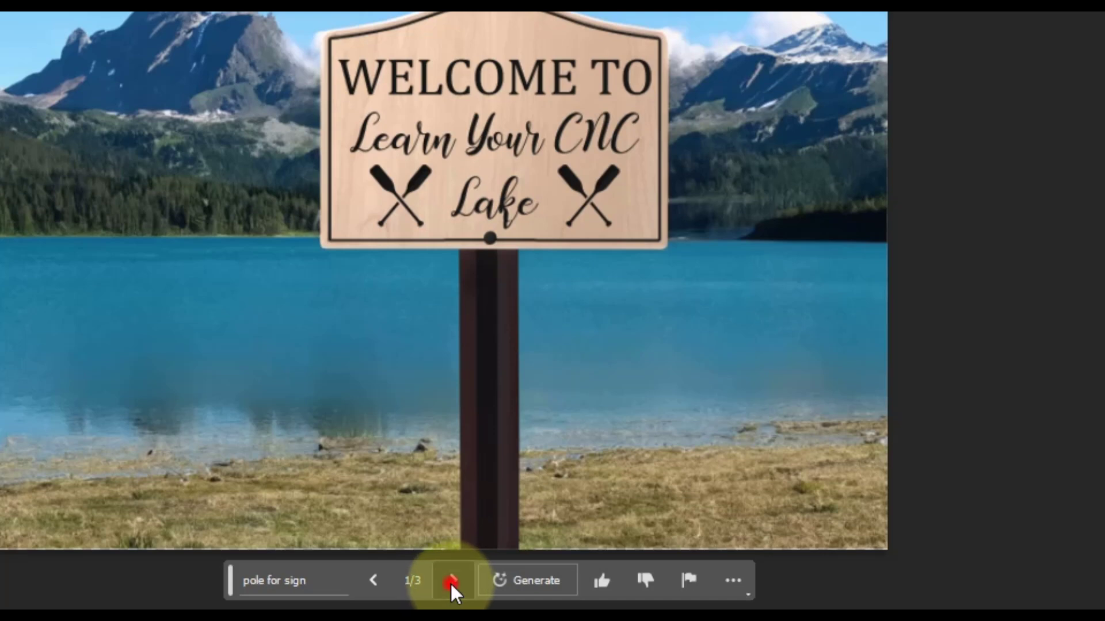
left_click(452, 582)
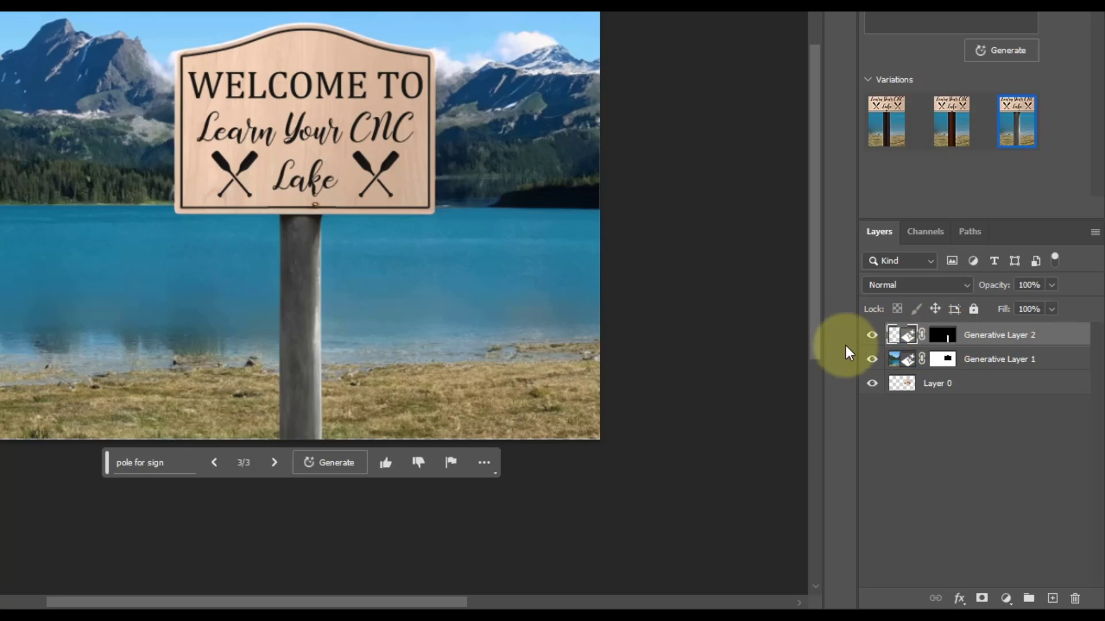
left_click(871, 336)
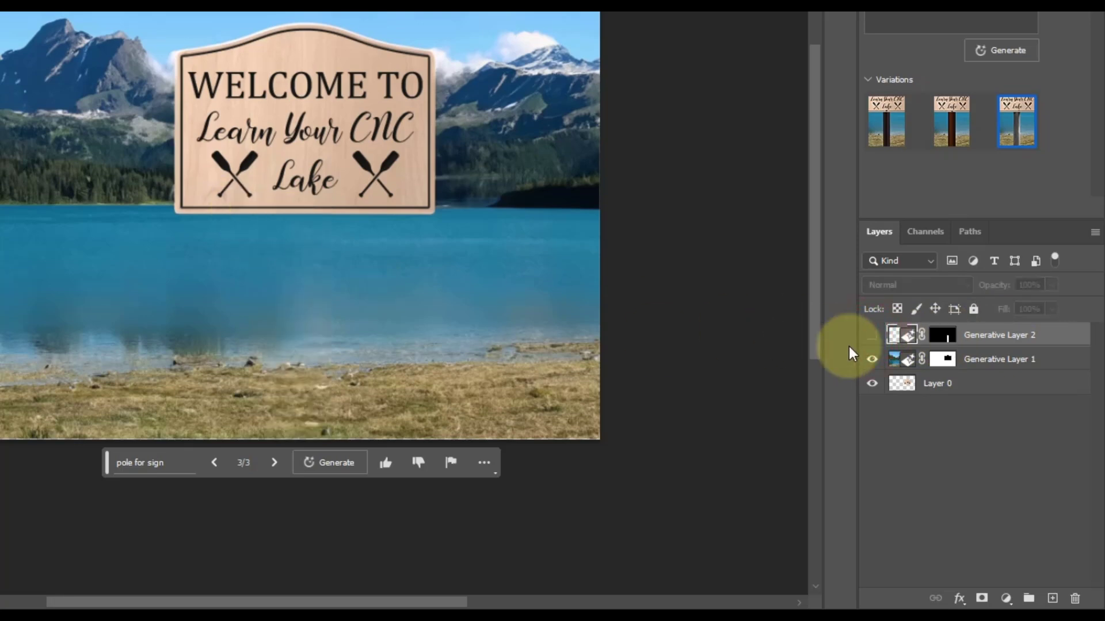
left_click(873, 336)
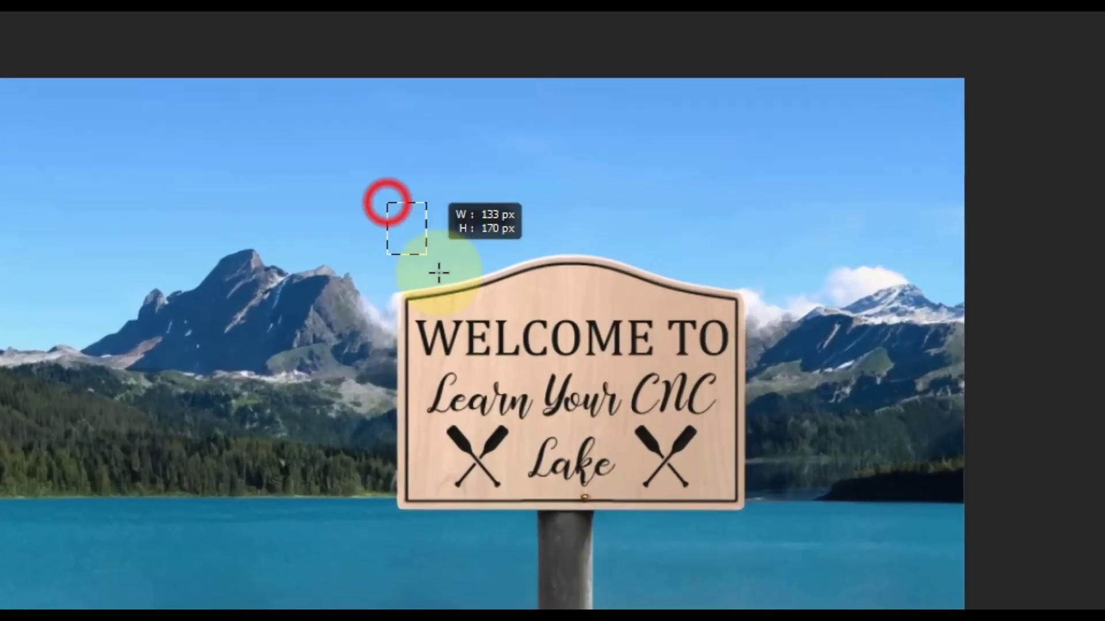
- Select a rectangular area over the sign's upper-left edge and generate "bird sitting on sign" in it
left_click_drag(439, 274, 518, 322)
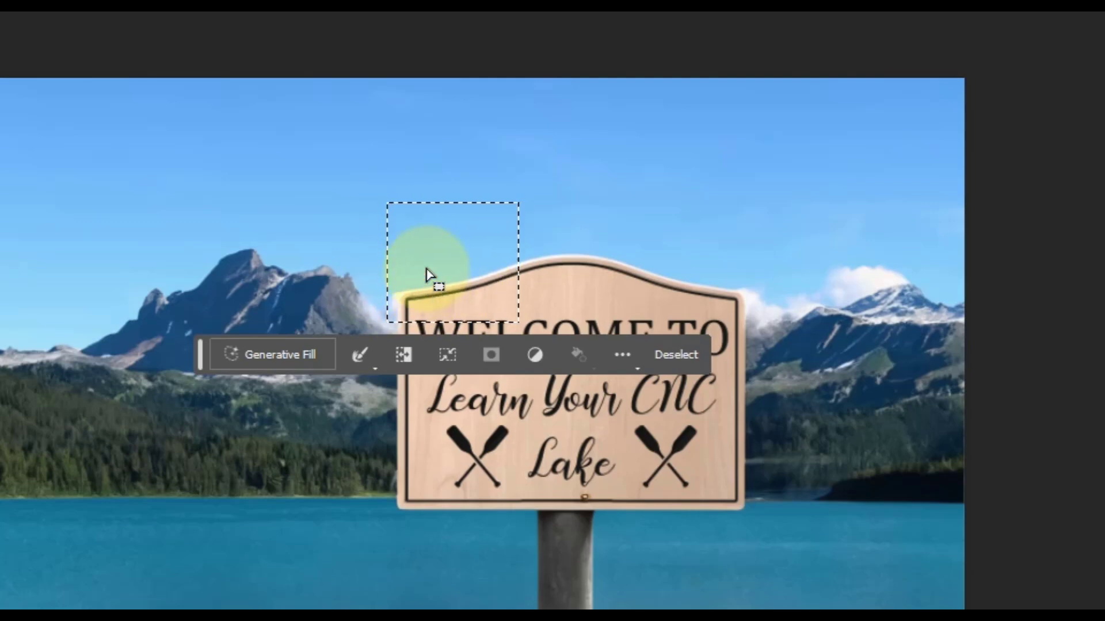
left_click(268, 355)
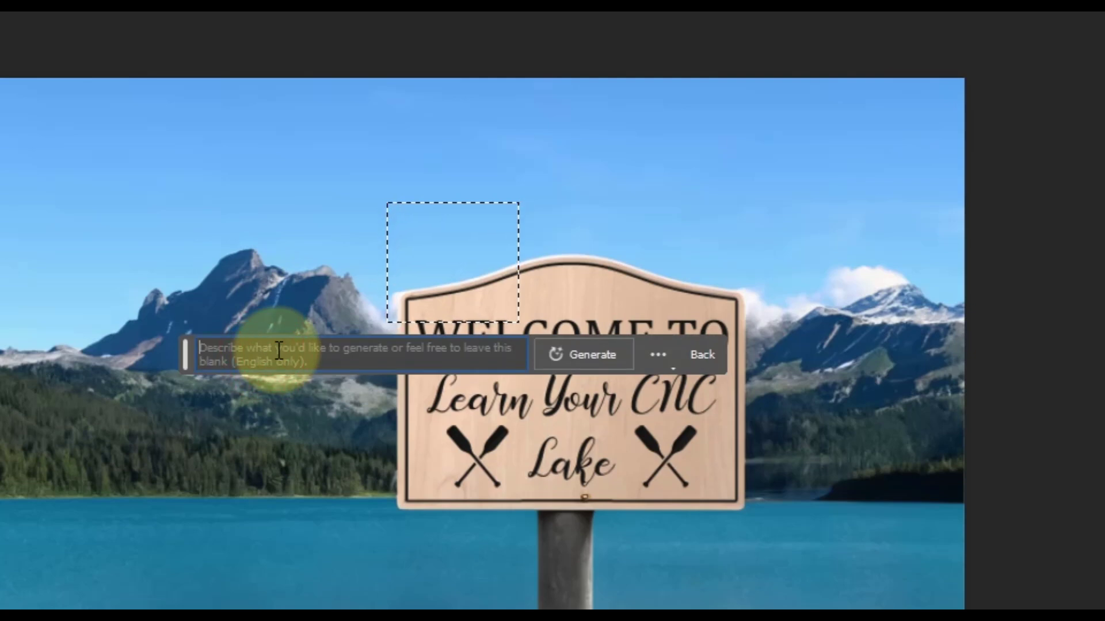
type("bird sitting on sign")
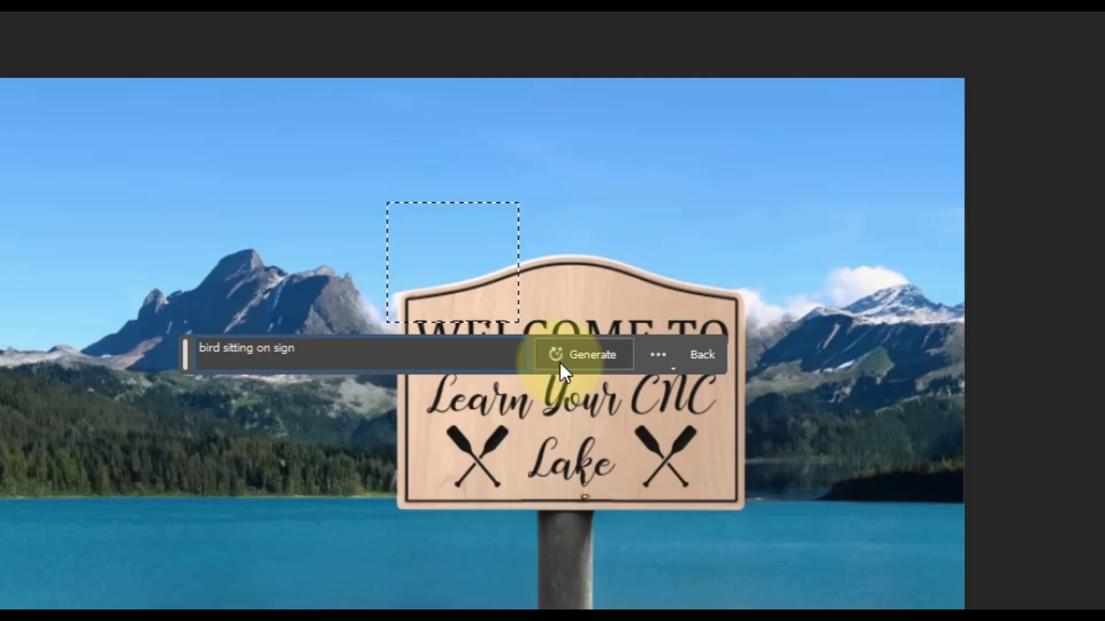
left_click(568, 355)
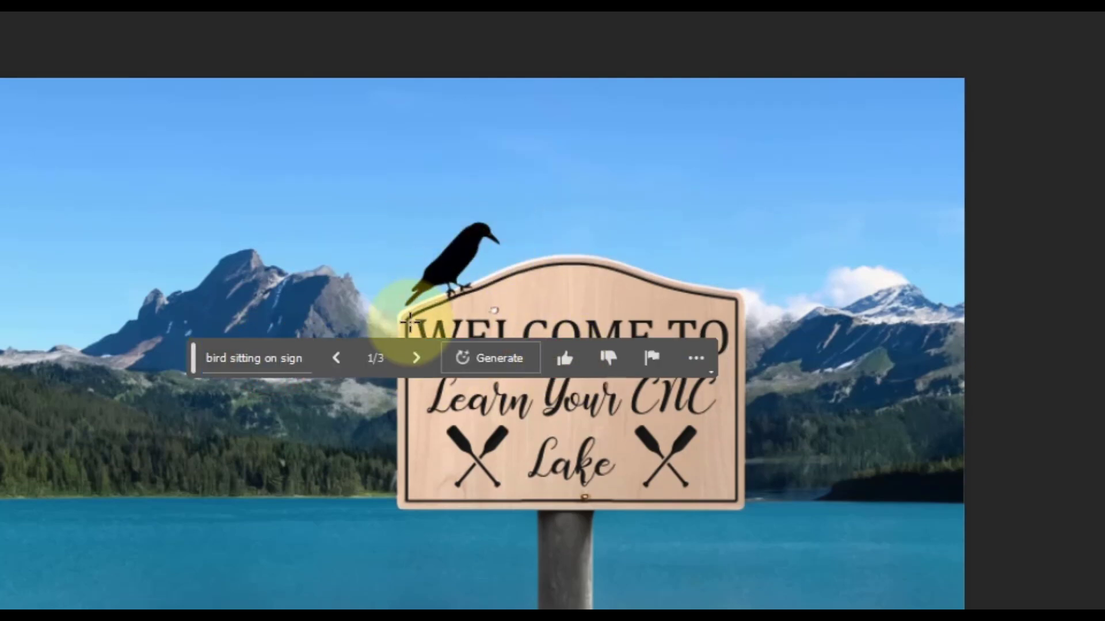
- Compare the bird variations, keep the third one, and deselect the bird's generative layer
left_click(413, 361)
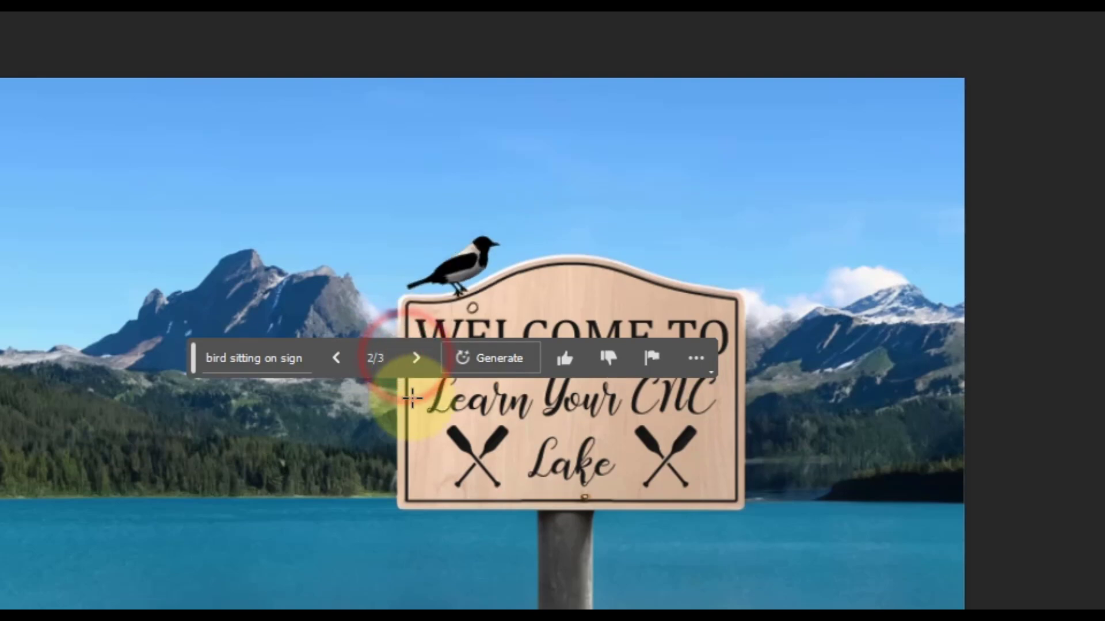
left_click(417, 359)
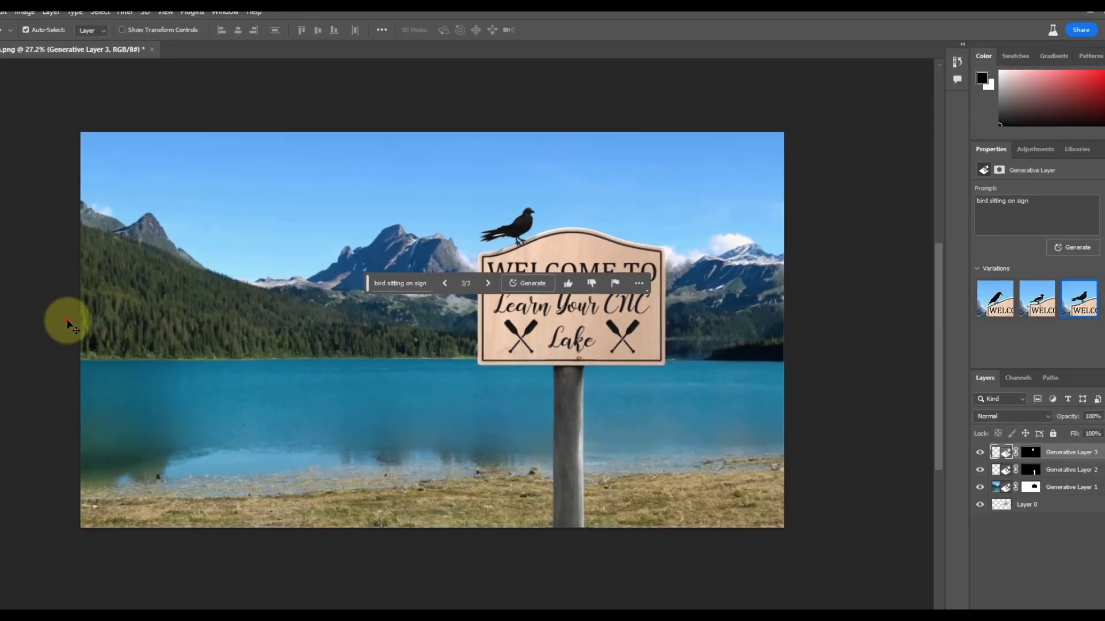
left_click(104, 311)
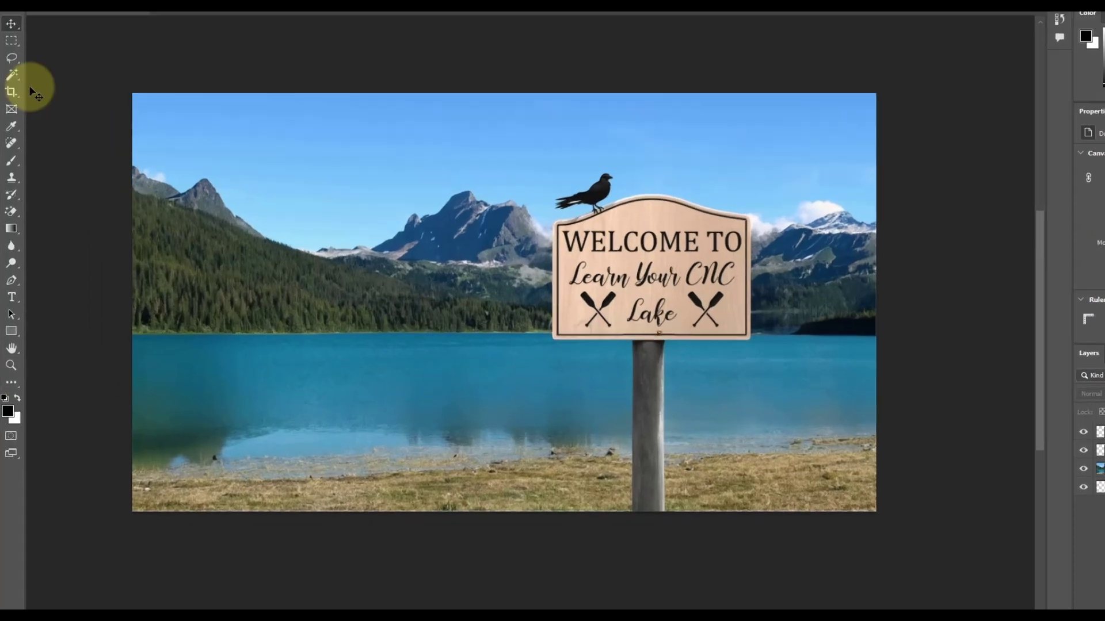
- Select a wide rectangular area in the middle of the lake and generate "boat in water" in it
left_click_drag(303, 402, 456, 356)
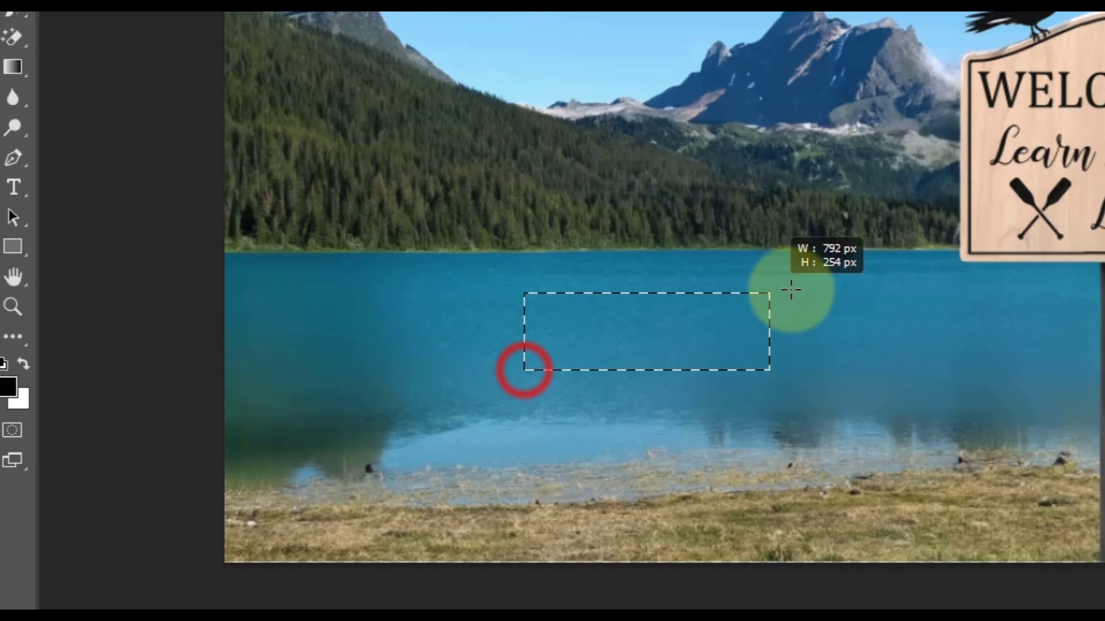
left_click_drag(791, 290, 858, 274)
left_click(491, 403)
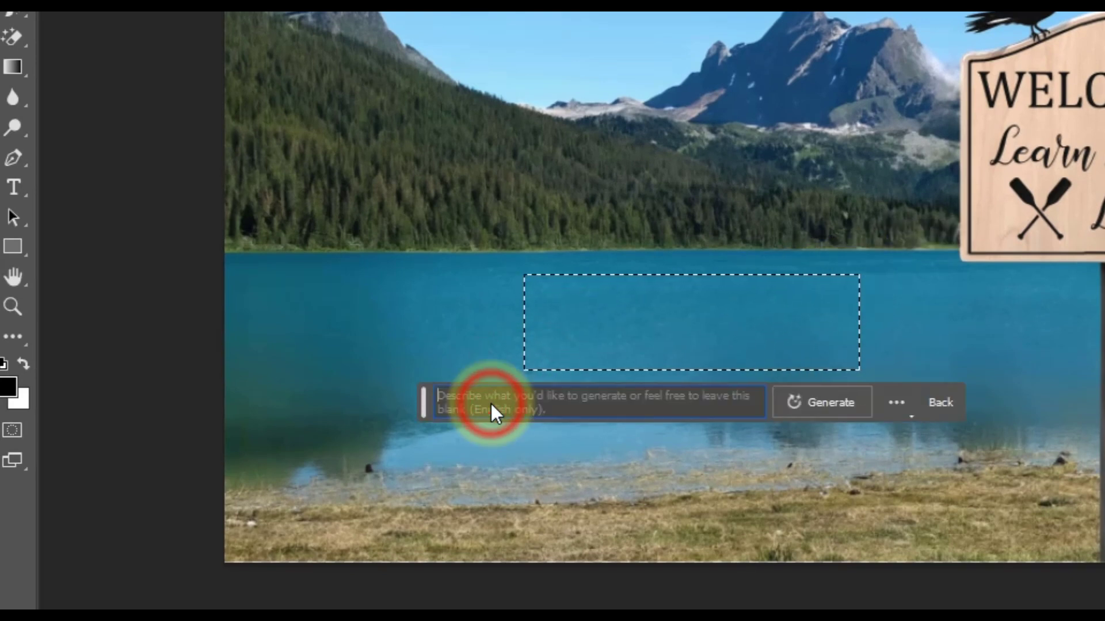
type("boat in wate")
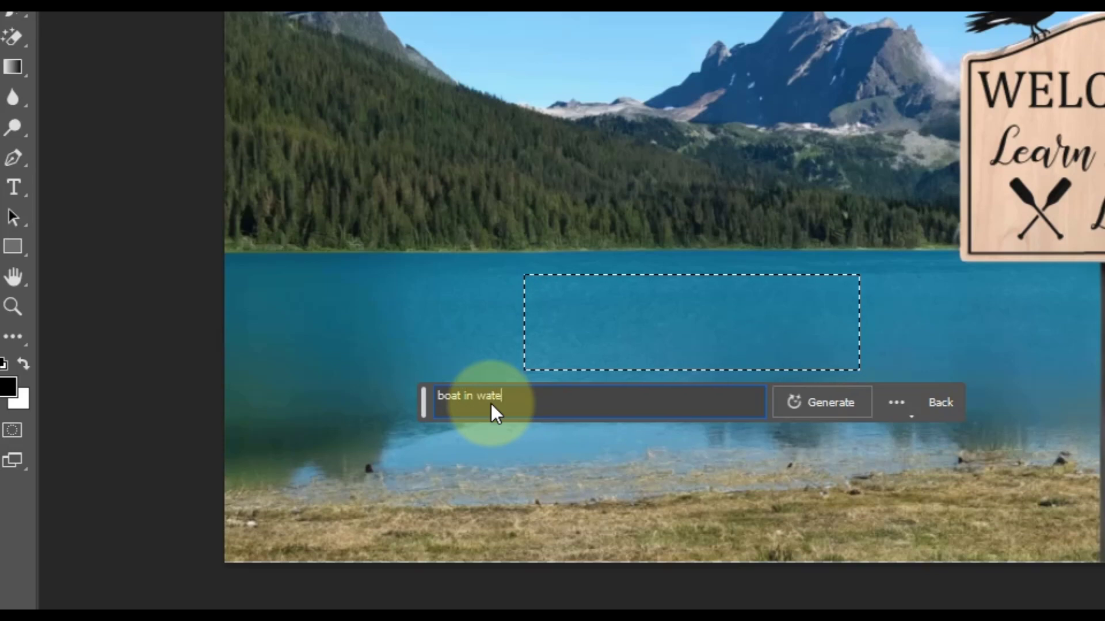
type("r")
key("Return")
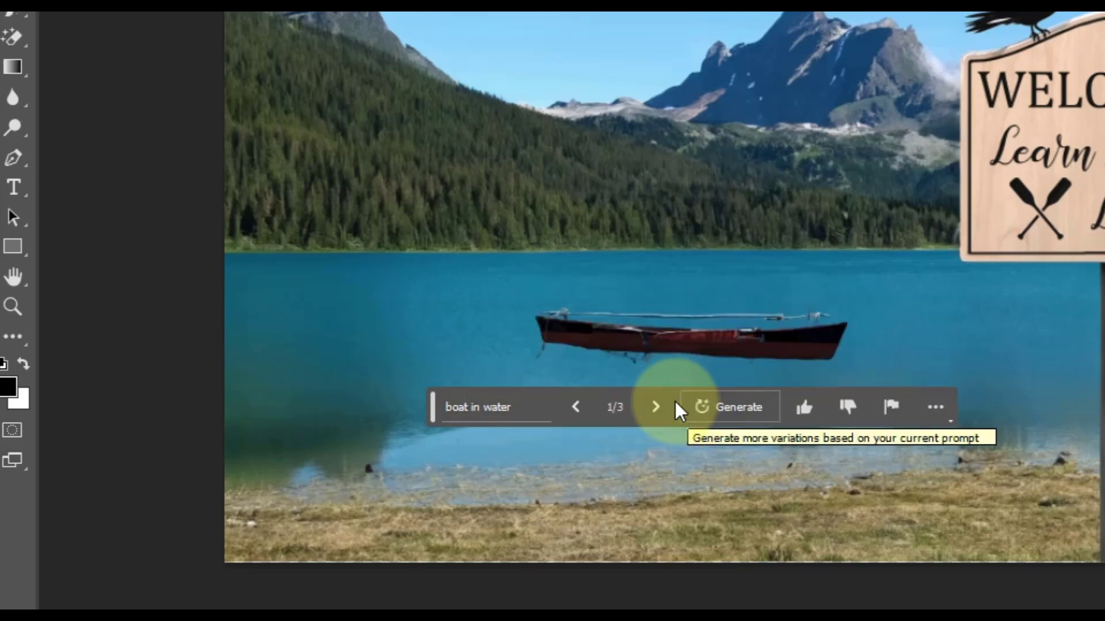
- Compare the three boat variations, keep the second one, and deselect the boat's generative layer
left_click(666, 405)
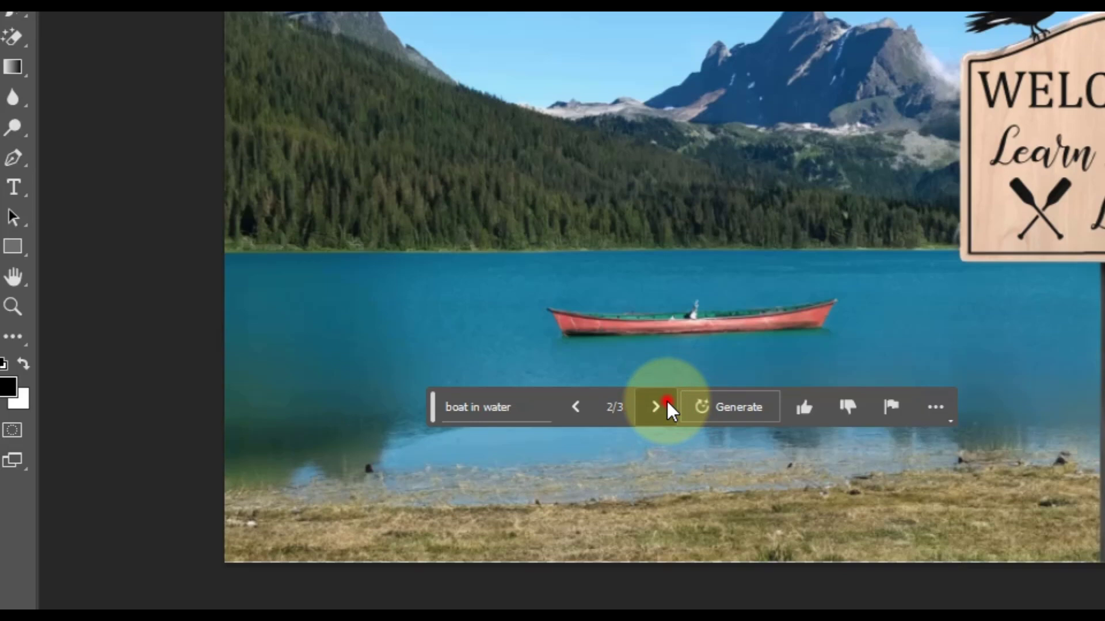
left_click(668, 407)
left_click(576, 416)
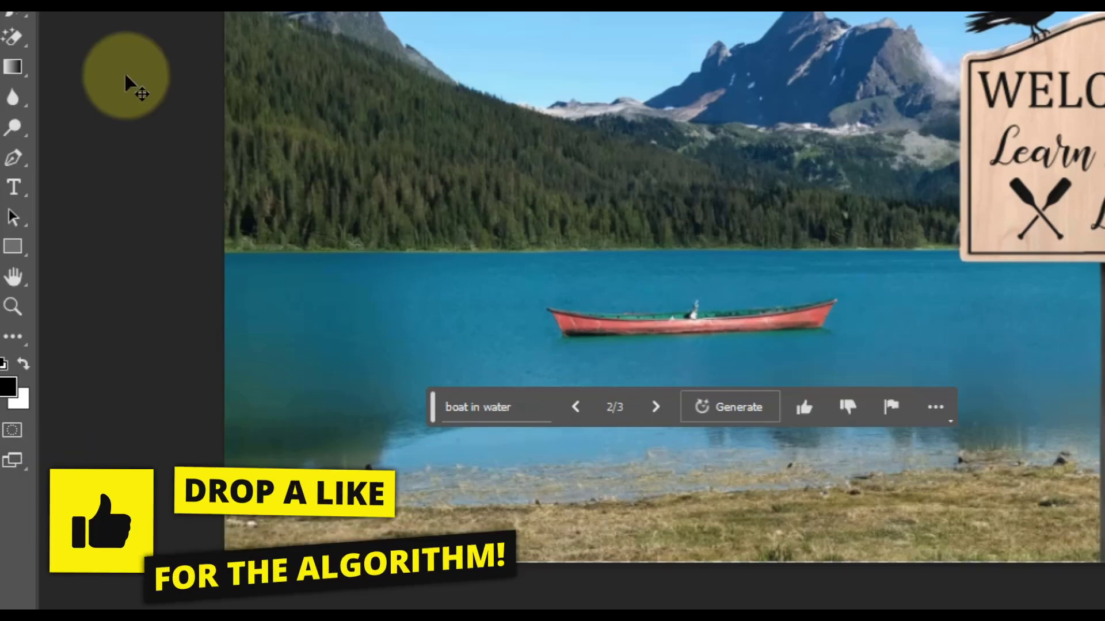
left_click(137, 77)
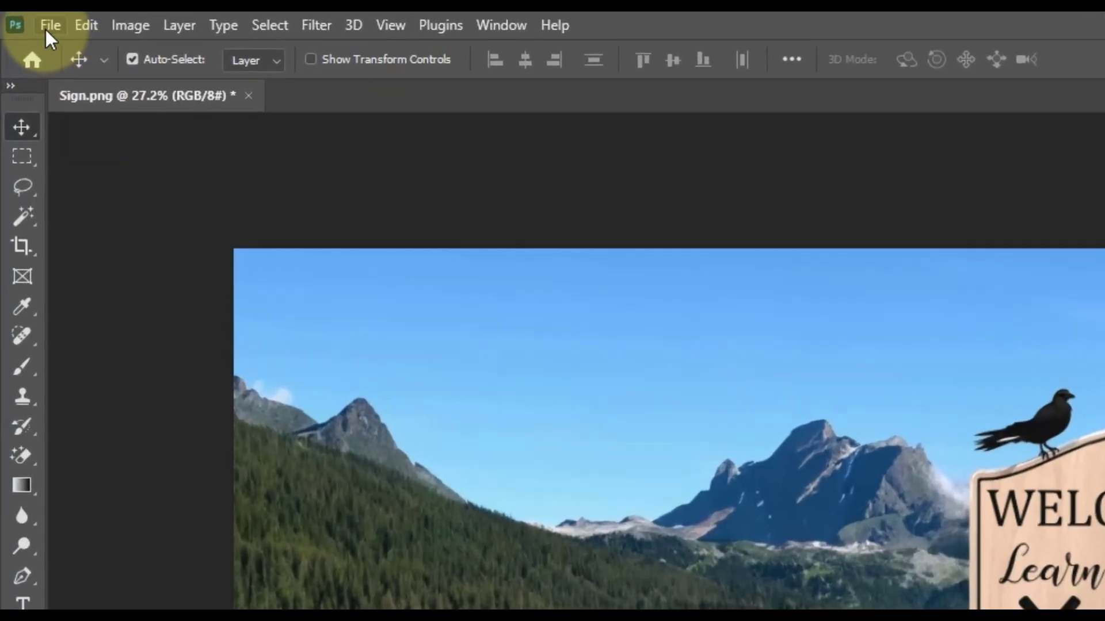
- Quick-export the finished scene as a PNG named Sign2 in the Downloads folder
left_click(23, 19)
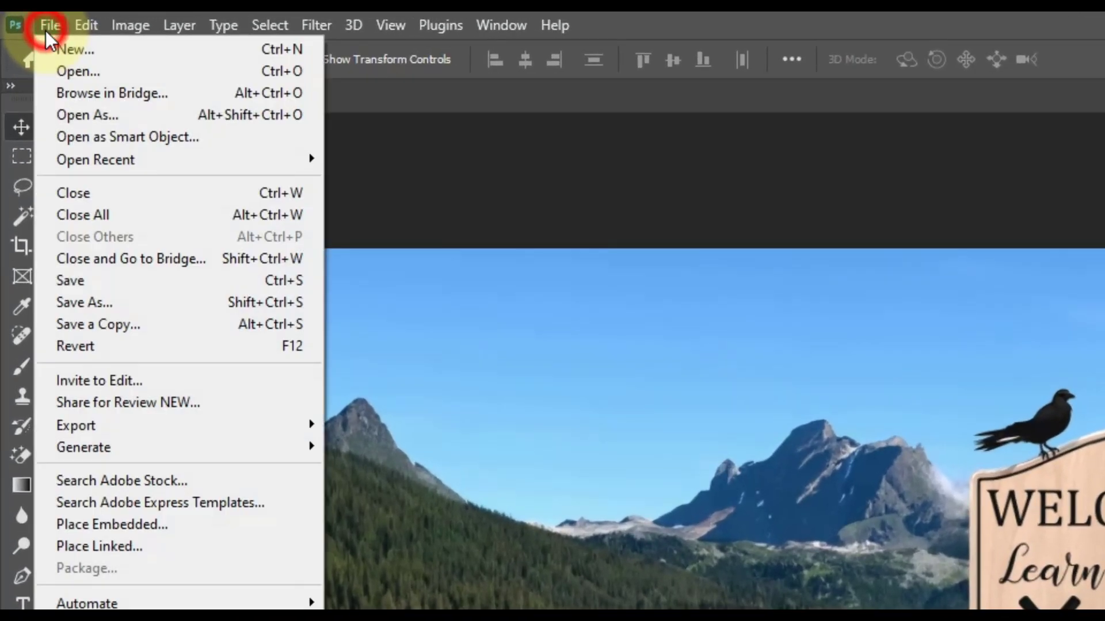
mouse_move(146, 429)
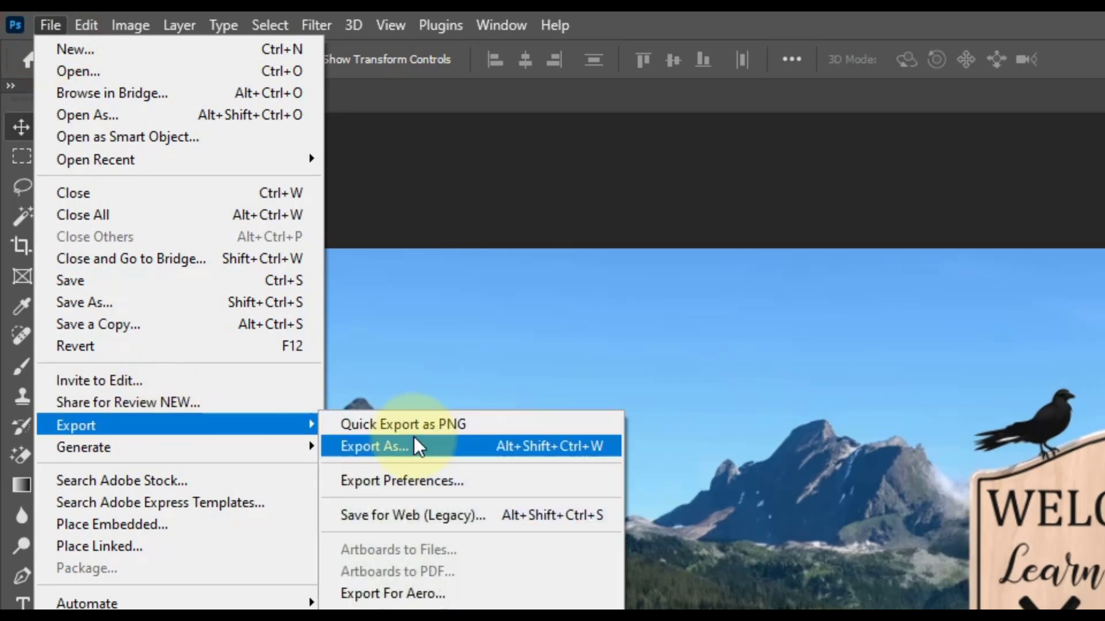
left_click(443, 426)
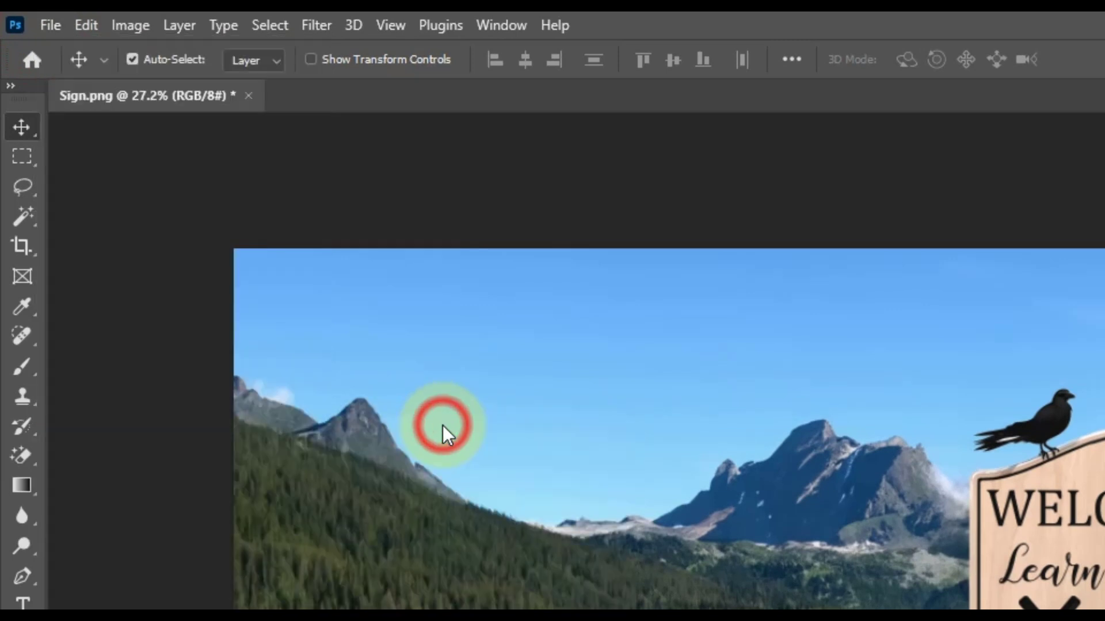
left_click(142, 266)
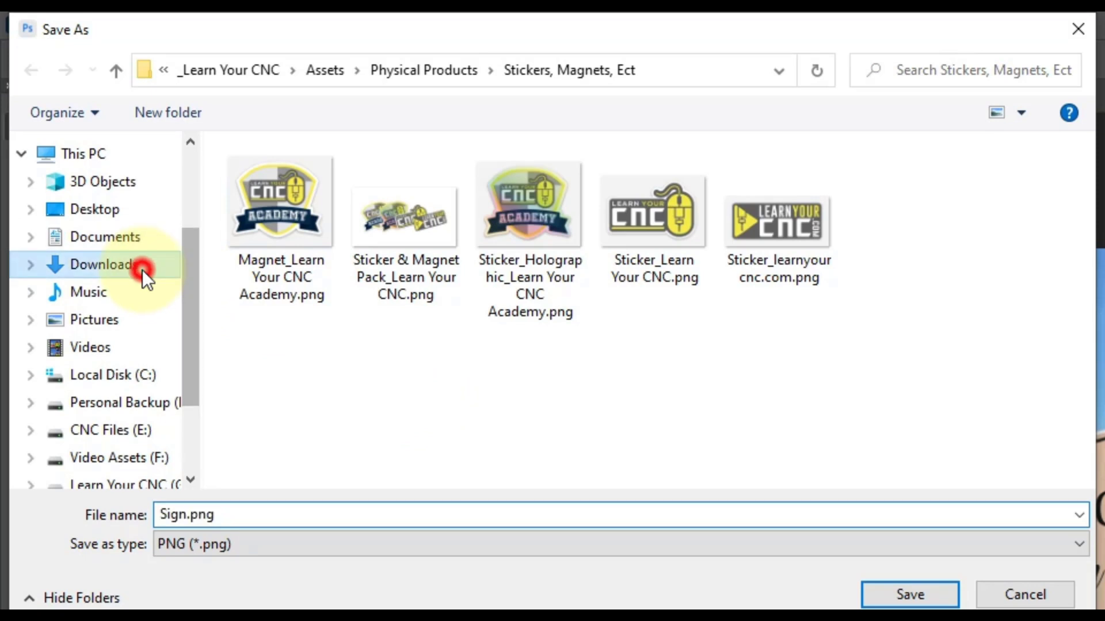
left_click(885, 592)
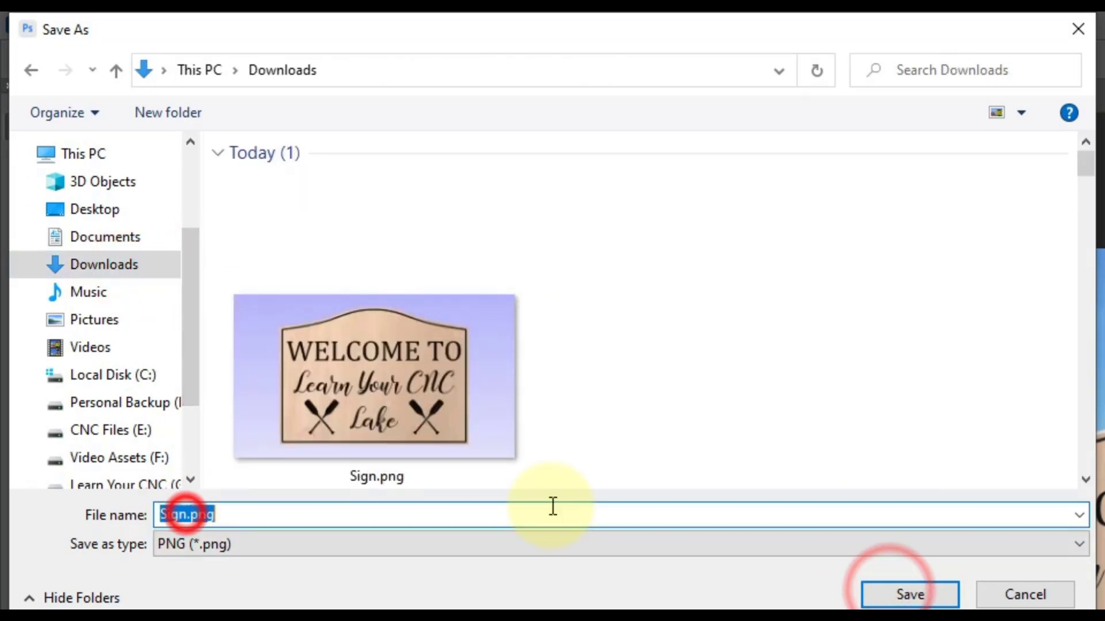
left_click(185, 514)
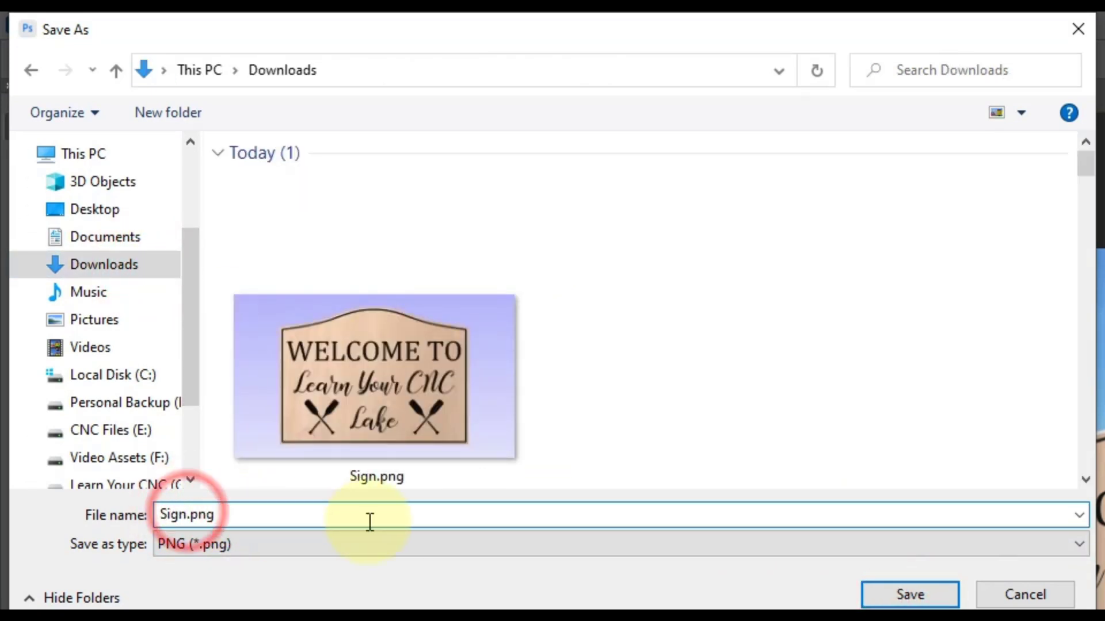
type("2")
left_click(885, 592)
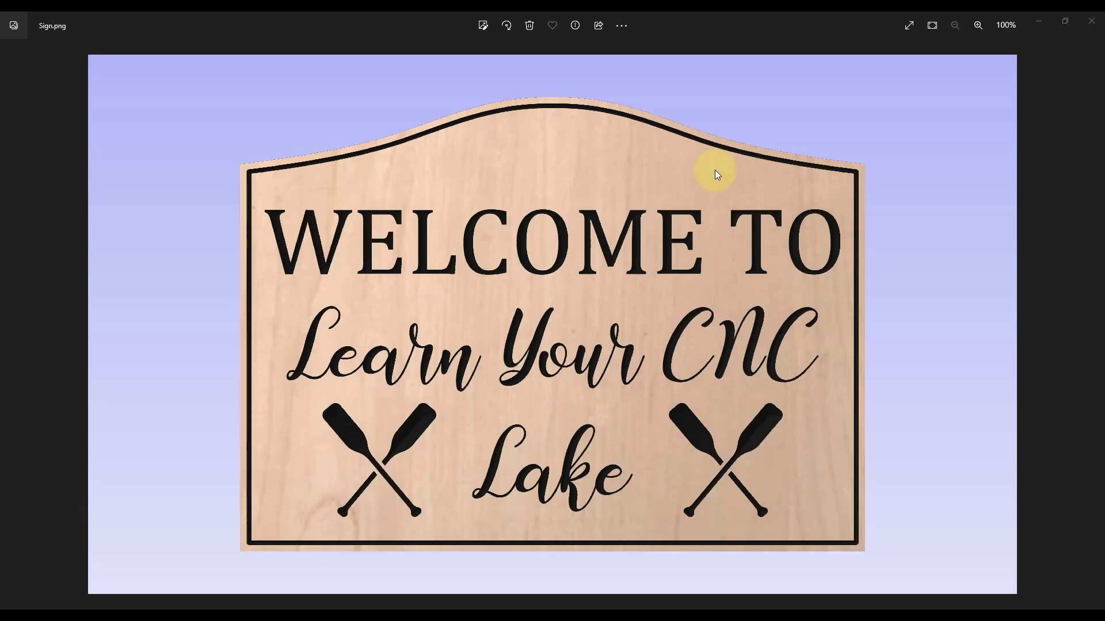
- Go from the original Sign.png to the exported Sign2.png in the image viewer to compare them
left_click_drag(1104, 322, 496, 1)
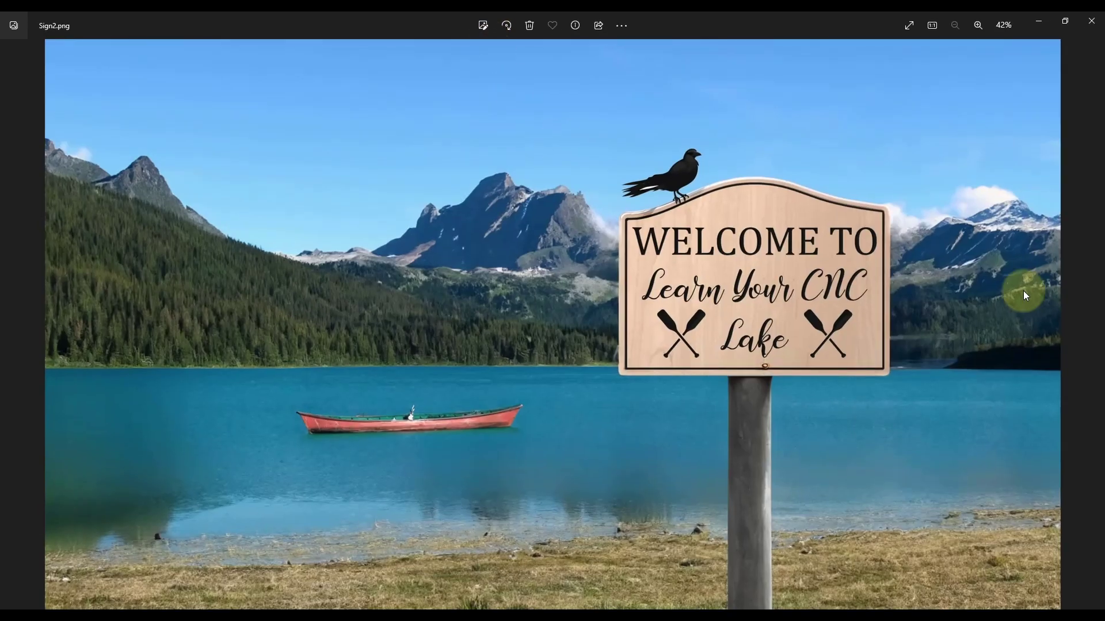